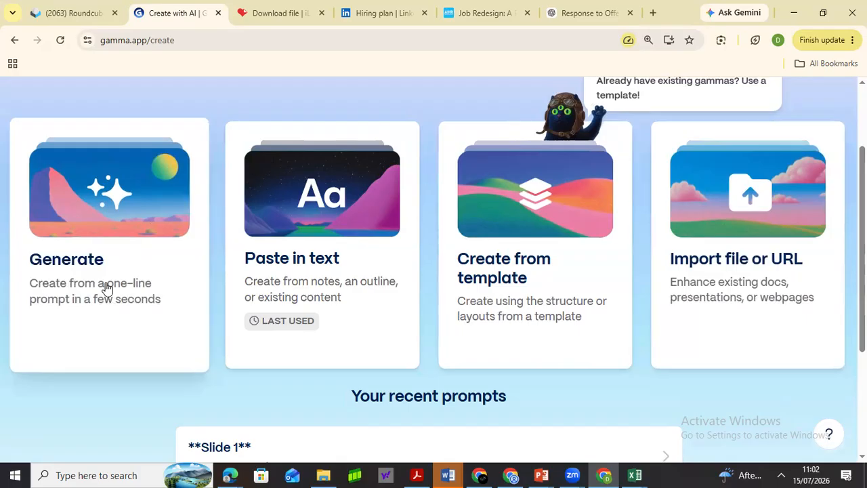
Start an AI-generated presentation with the prompt "How to cook jollof rice" and generate its outline.
click(126, 297)
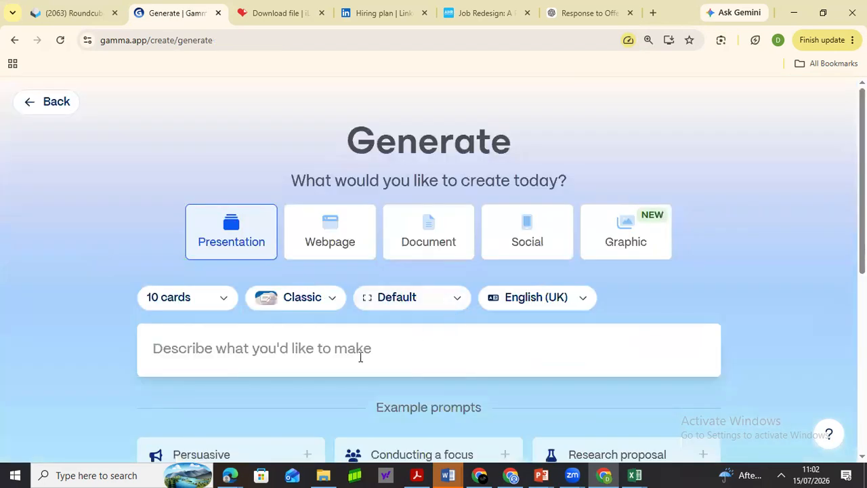
click(360, 357)
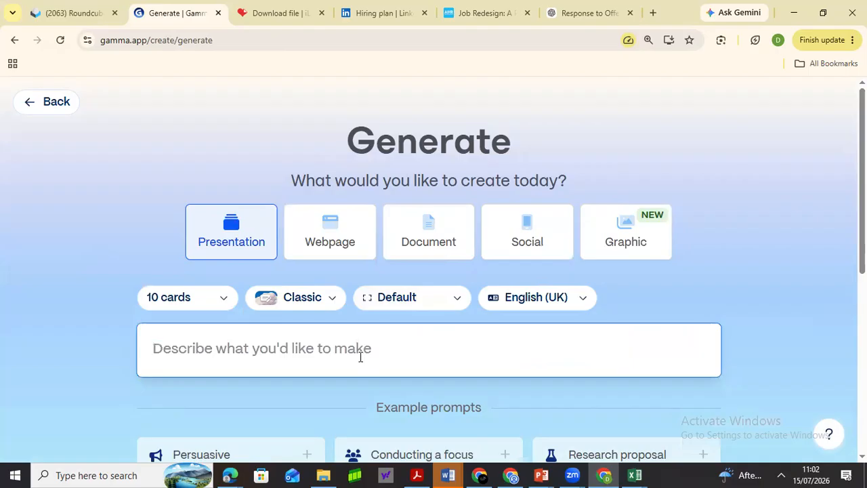
text(How to )
text(creat)
key(BackSpace)
key(BackSpace)
key(BackSpace)
key(BackSpace)
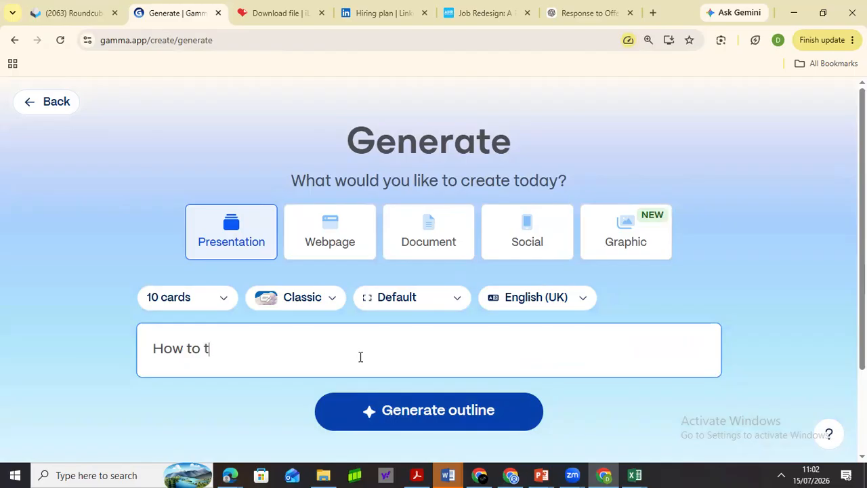
text(ook jollof rice)
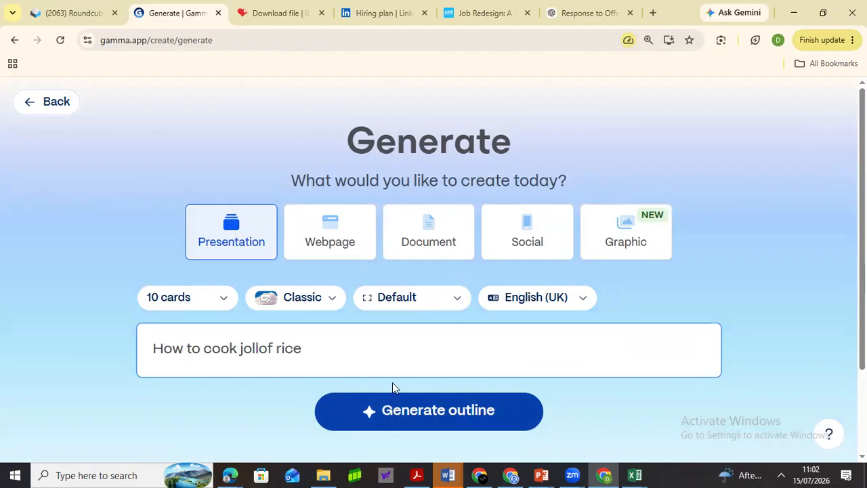
click(374, 422)
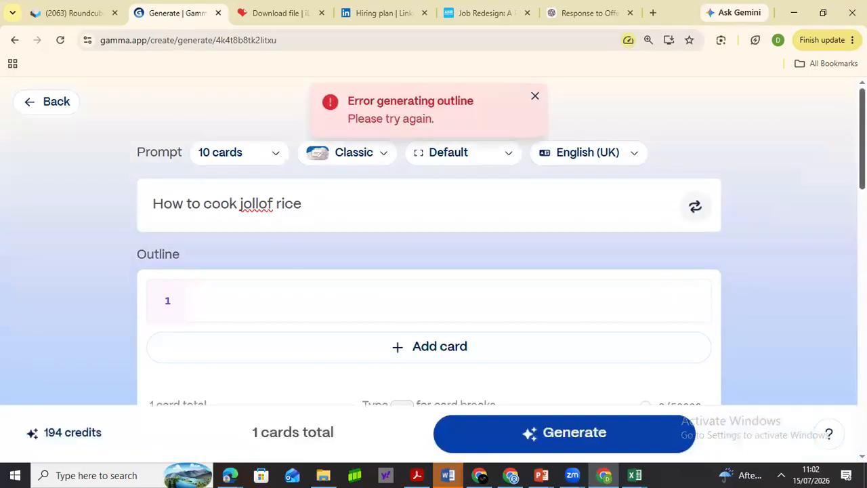
Check the outline page for the jollof rice prompt and reload it.
scroll(429, 271, down, 1)
scroll(429, 271, up, 1)
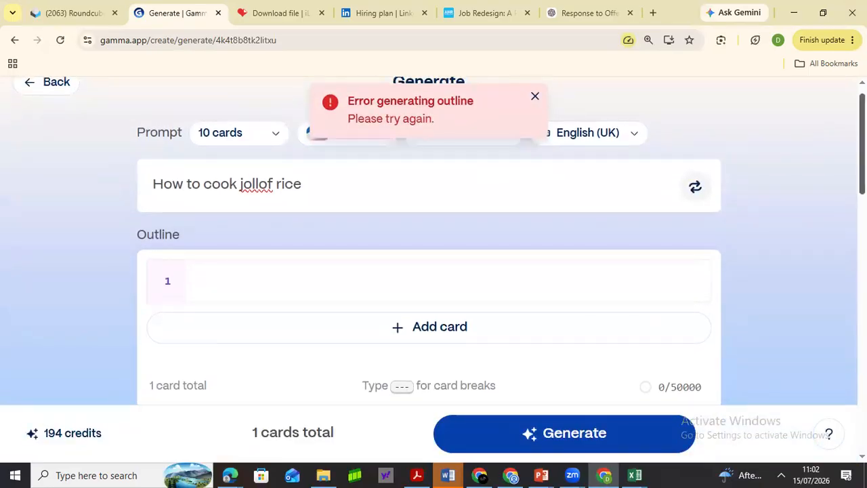
scroll(847, 102, down, 3)
scroll(846, 102, up, 3)
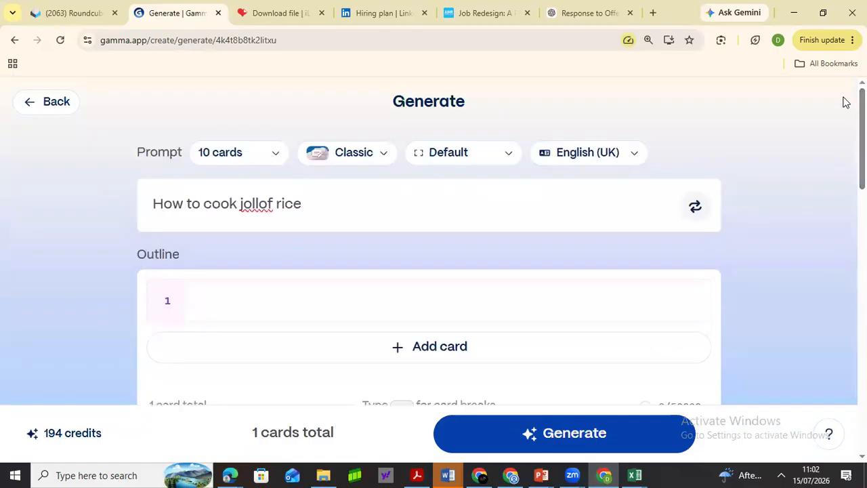
click(54, 43)
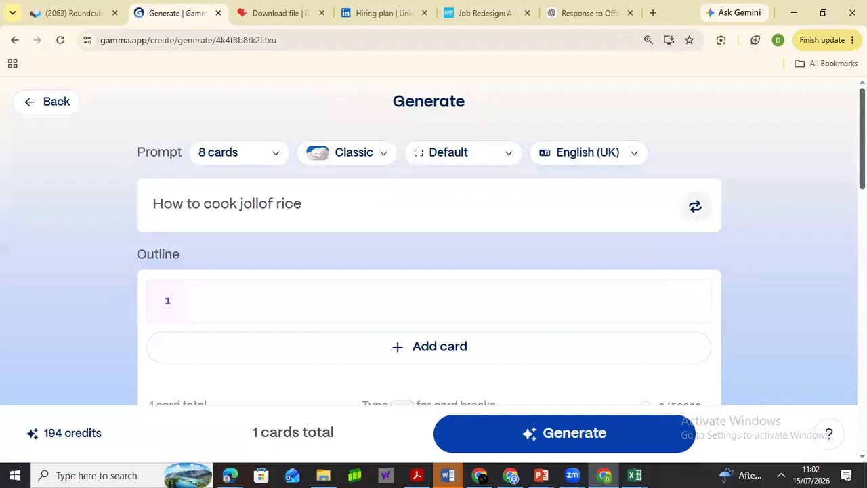
Set the amount of text per card to Detailed.
scroll(429, 271, down, 2)
scroll(429, 271, down, 3)
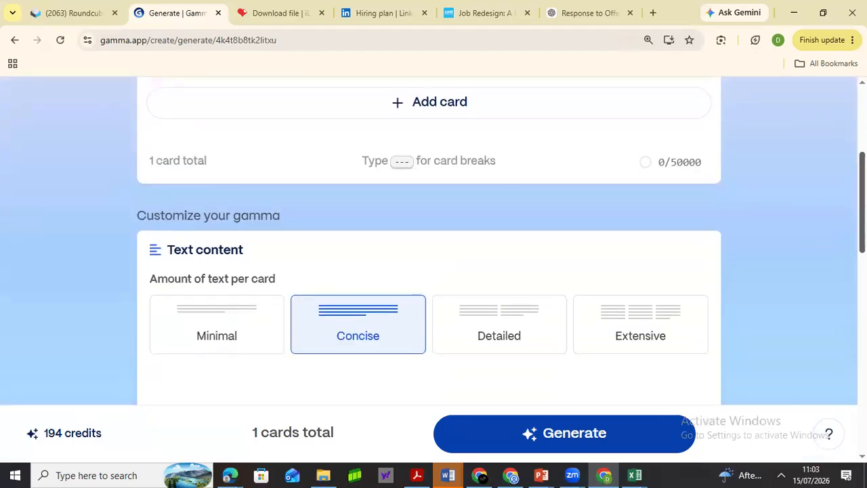
scroll(429, 271, down, 1)
scroll(429, 271, down, 1)
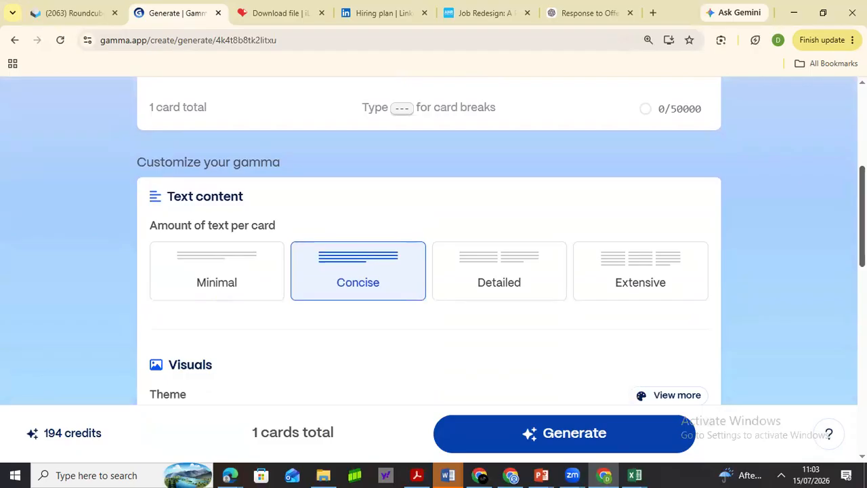
scroll(429, 271, down, 3)
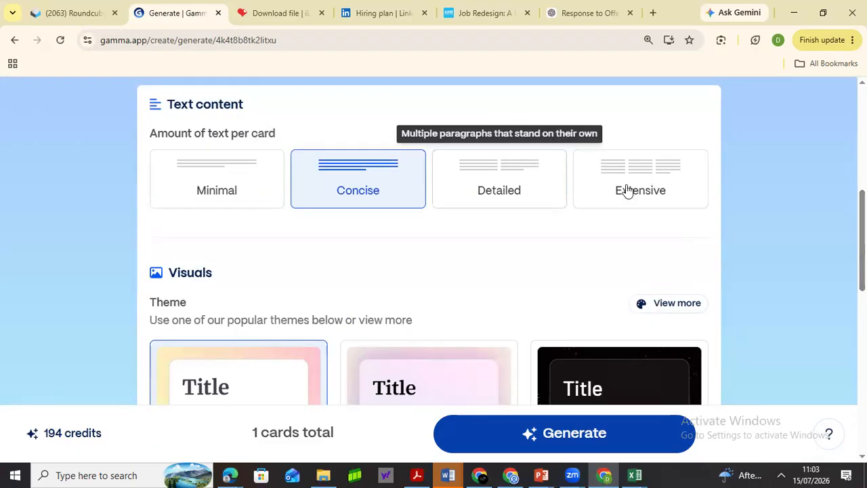
click(600, 195)
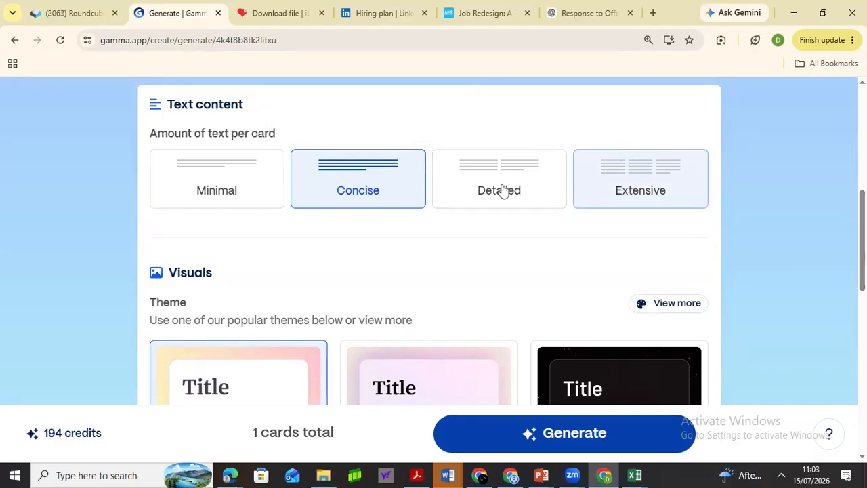
click(499, 190)
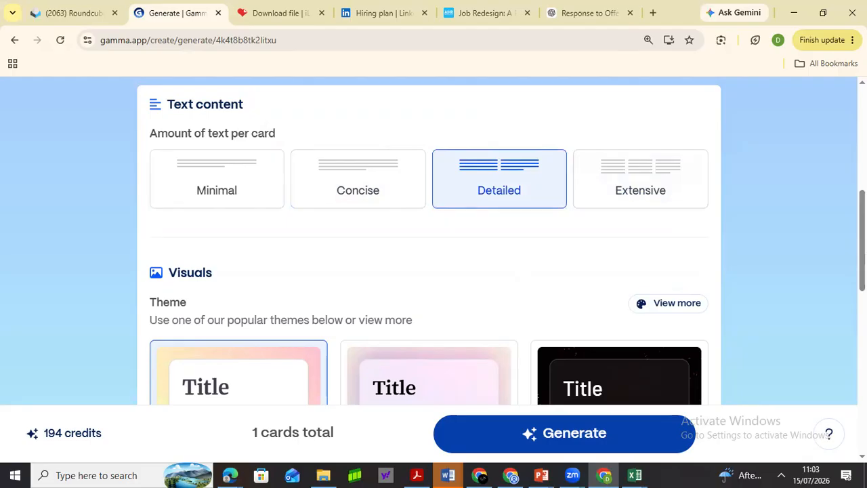
Try the Prism theme for the presentation and switch back to the Peach theme.
scroll(434, 241, down, 2)
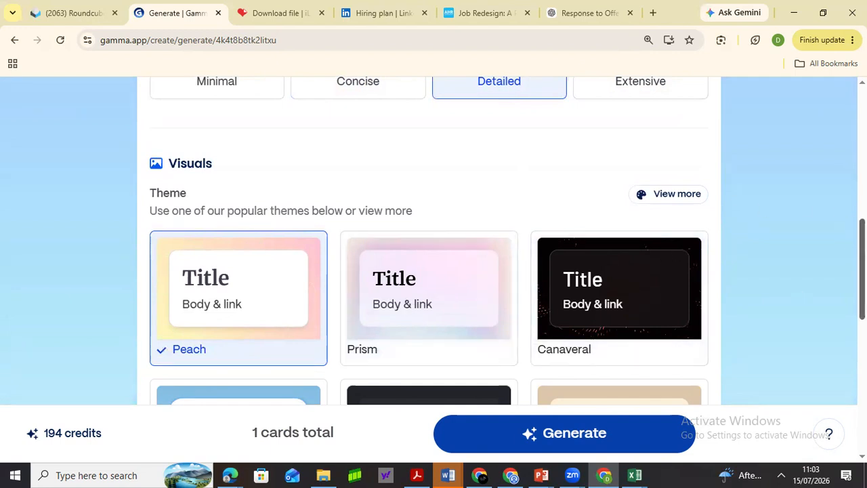
scroll(433, 241, down, 1)
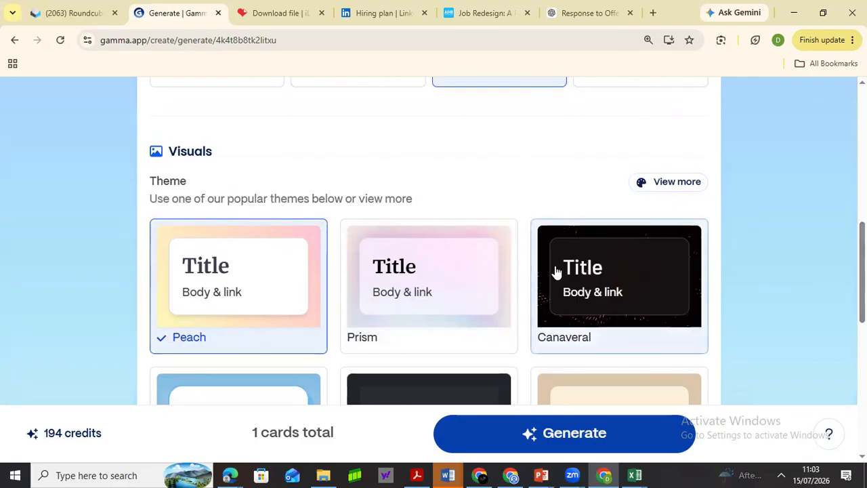
click(394, 320)
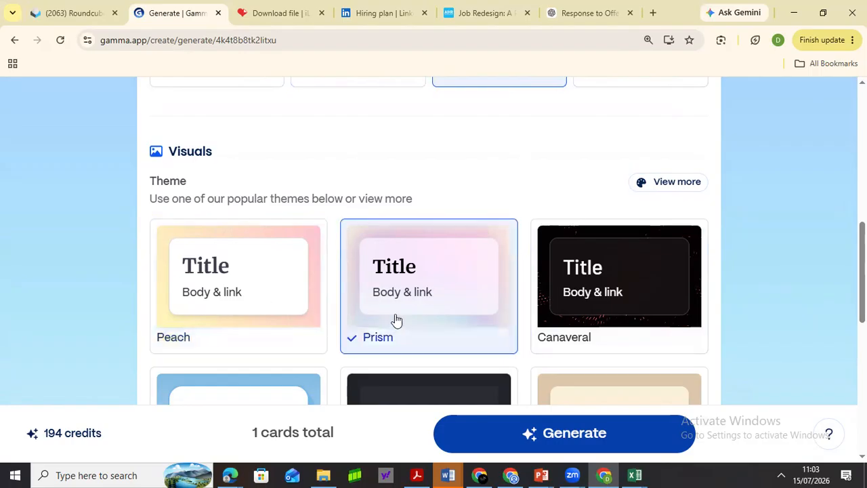
click(229, 308)
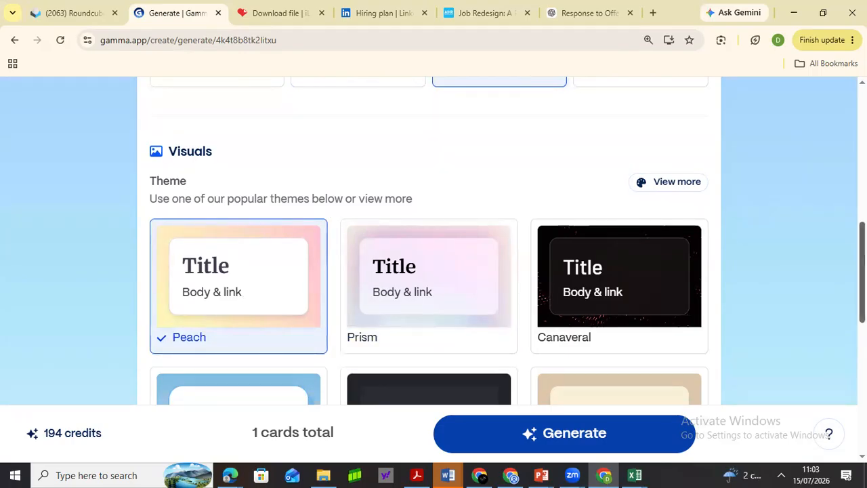
Review the image source, art style and AI image model settings and generate the presentation.
scroll(434, 241, down, 5)
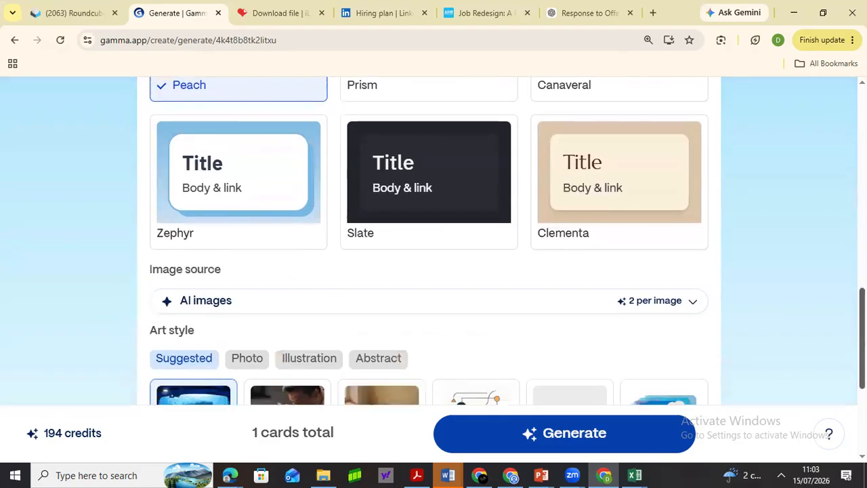
scroll(433, 251, down, 3)
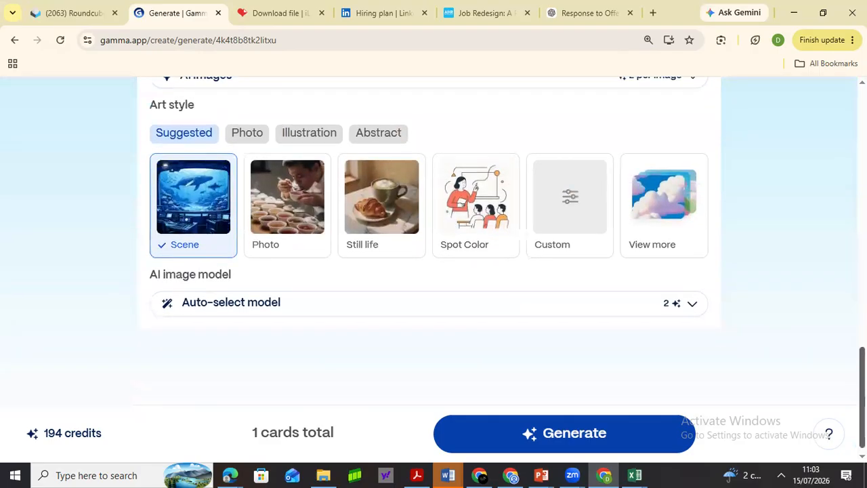
scroll(434, 241, up, 3)
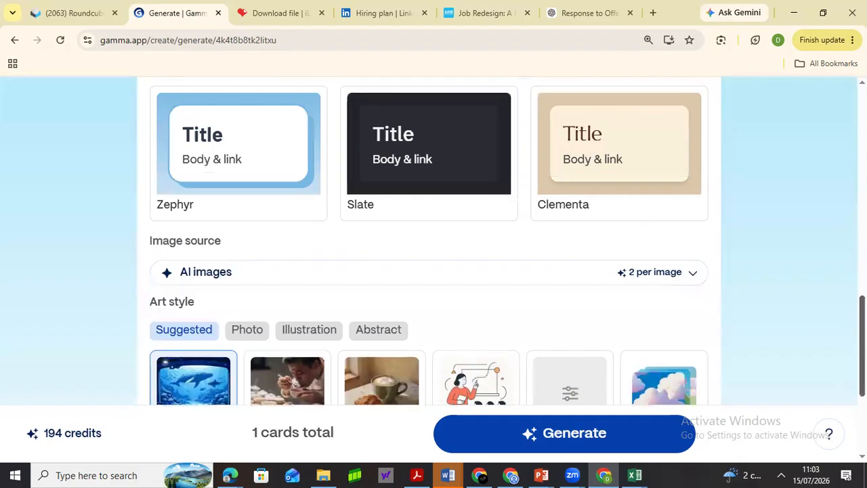
scroll(433, 240, down, 3)
mouse_move(311, 436)
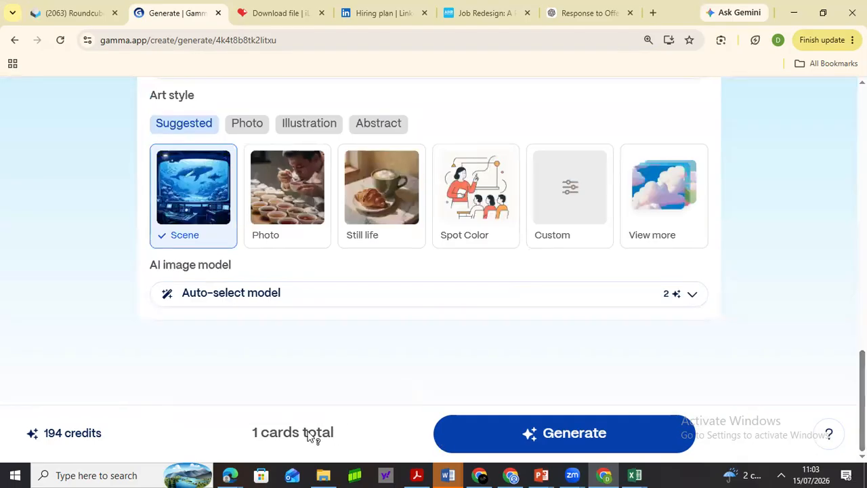
click(633, 432)
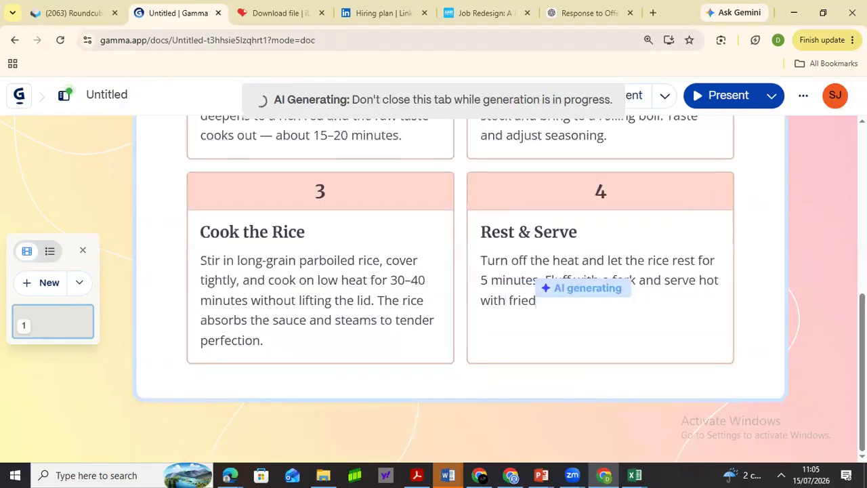
Go through the introductory tour of the generated presentation to its end and close it.
drag(862, 325, 861, 149)
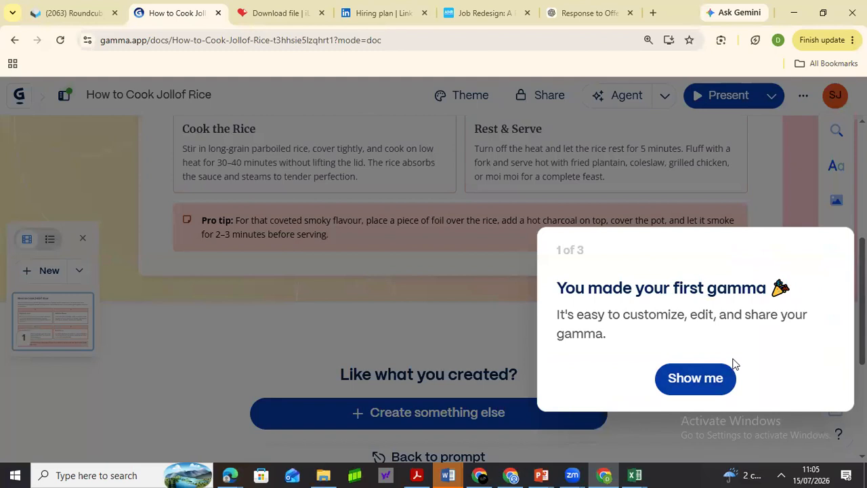
click(704, 380)
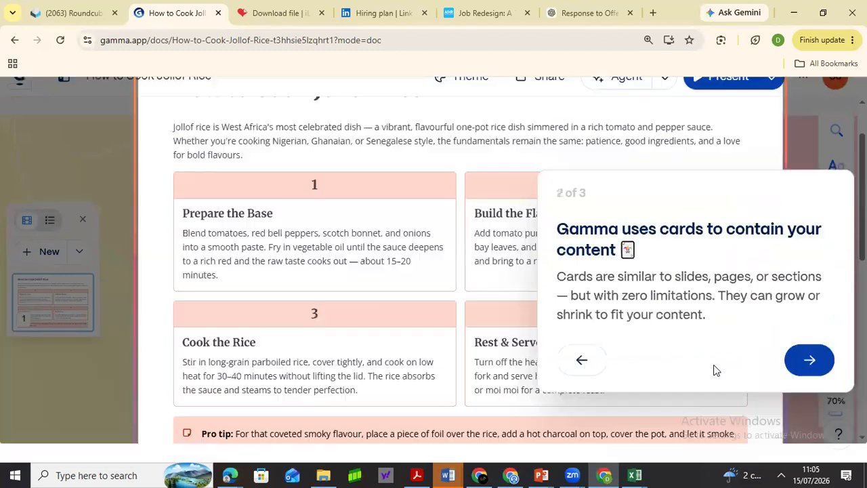
click(815, 359)
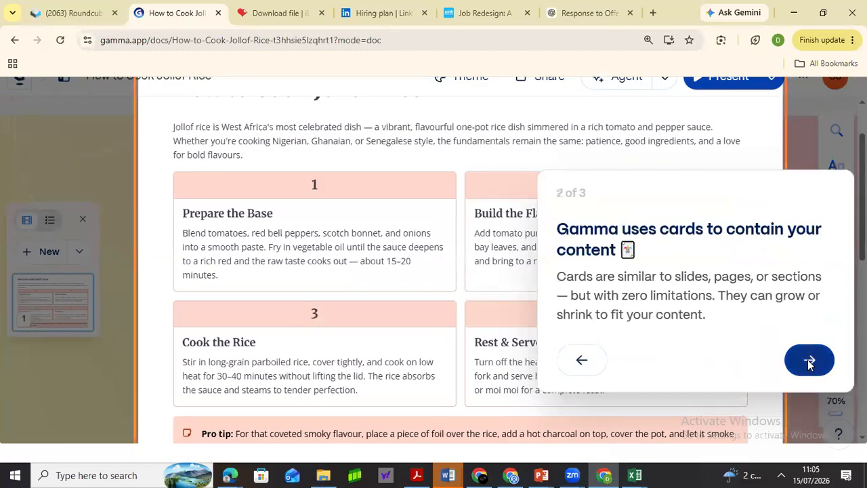
click(809, 382)
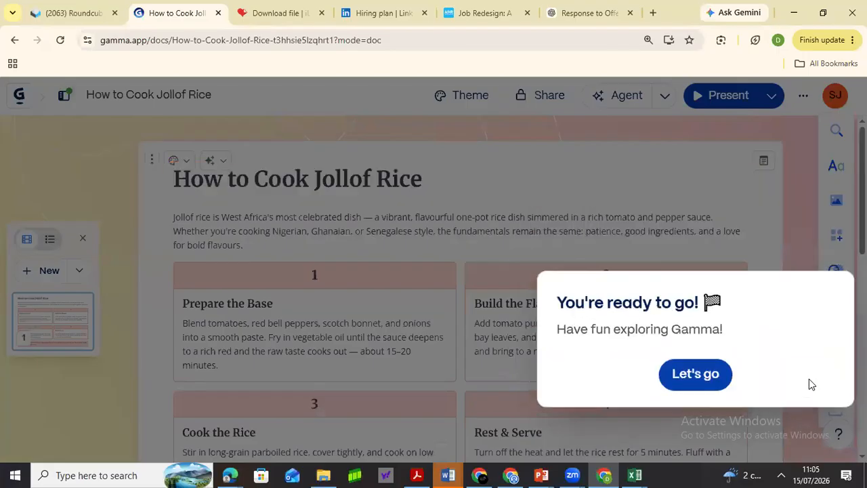
click(715, 391)
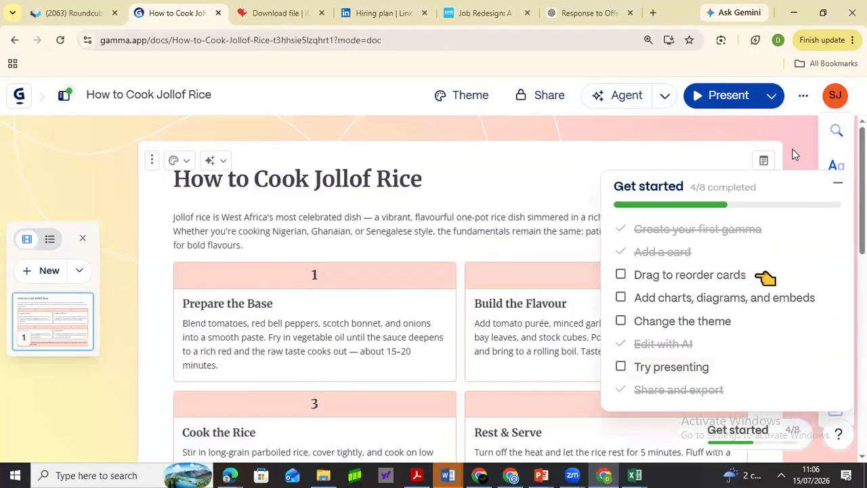
Complete the Get started checklist items on reordering cards and changing the theme.
click(622, 278)
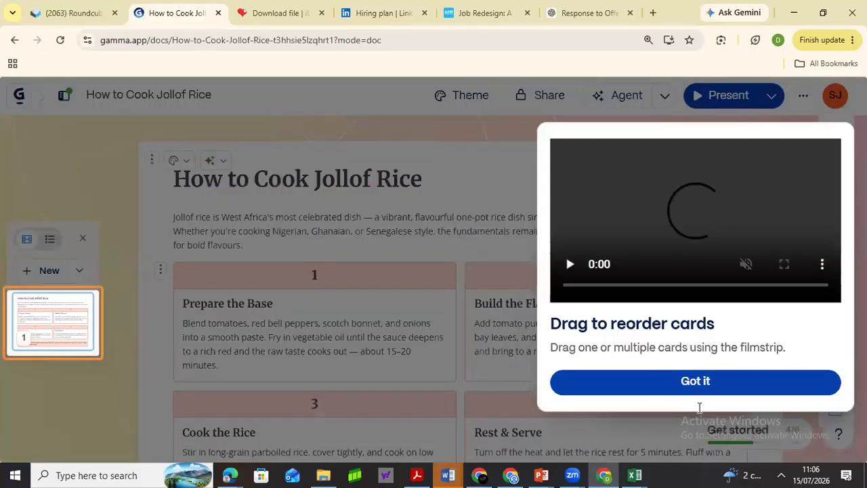
click(697, 383)
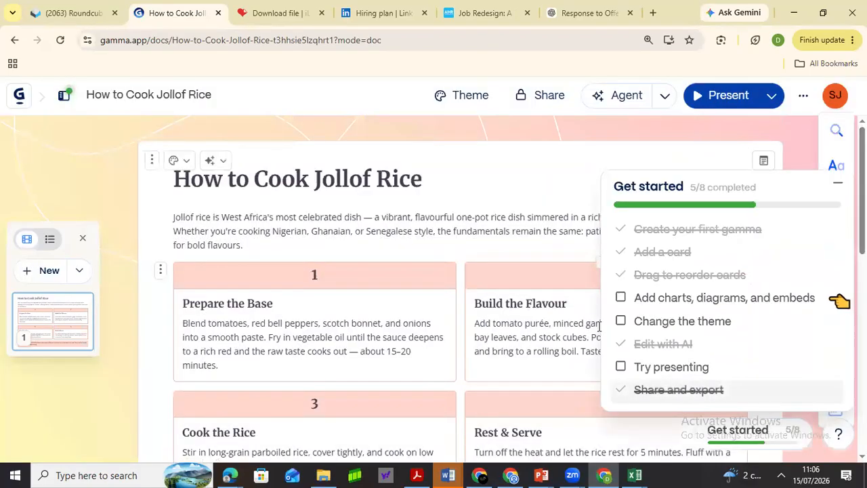
click(629, 316)
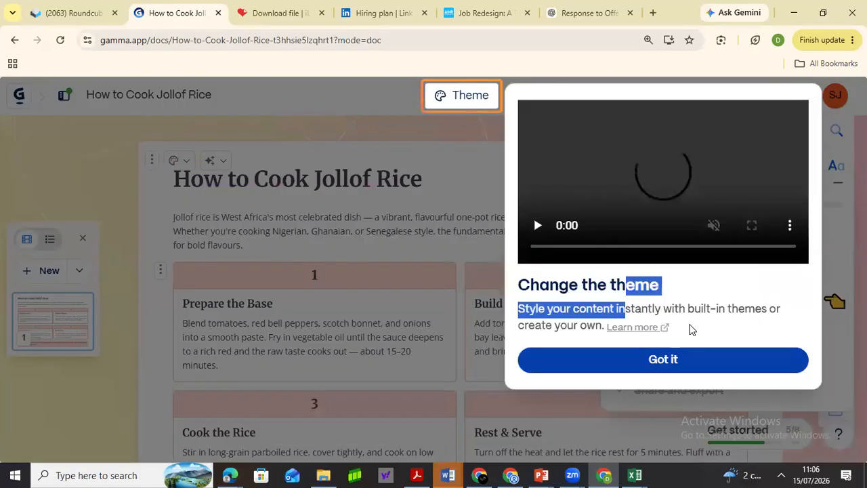
click(662, 360)
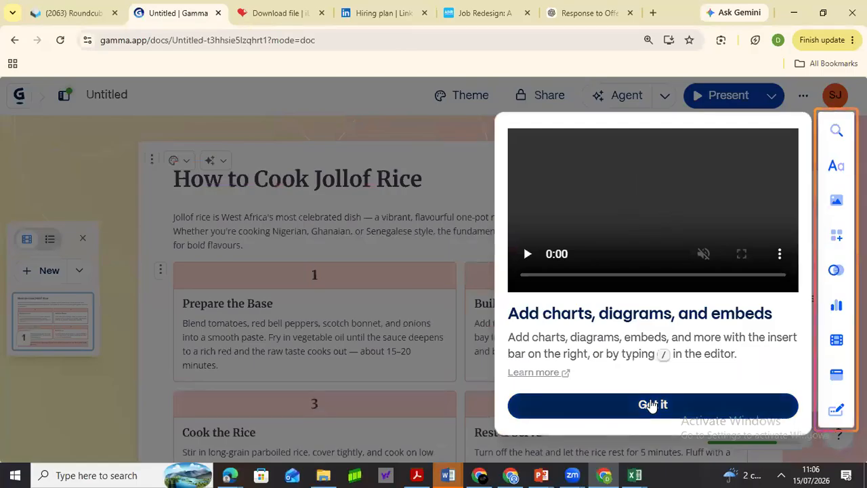
Acknowledge the tips on adding charts, diagrams and embeds, sharing and exporting, and presenting to finish the Get started checklist.
click(649, 406)
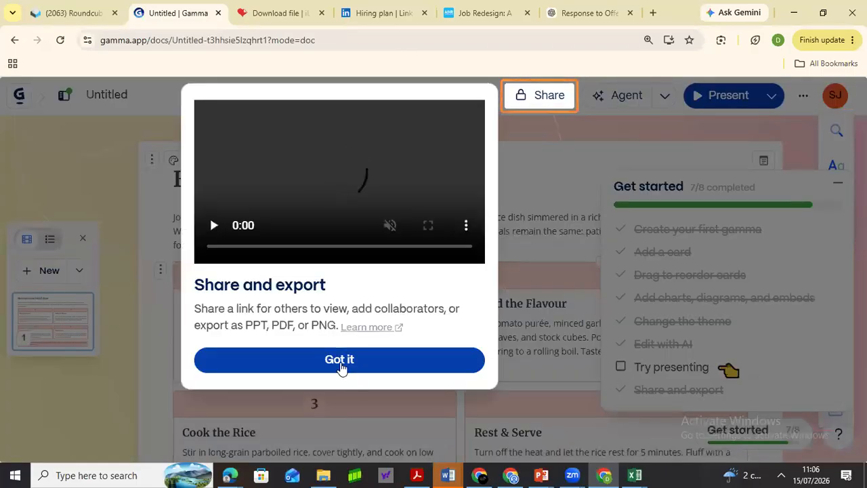
click(341, 363)
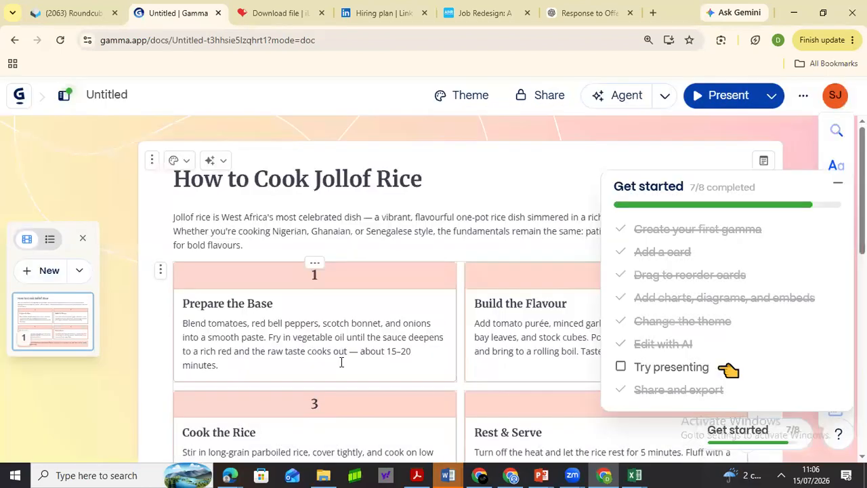
click(617, 369)
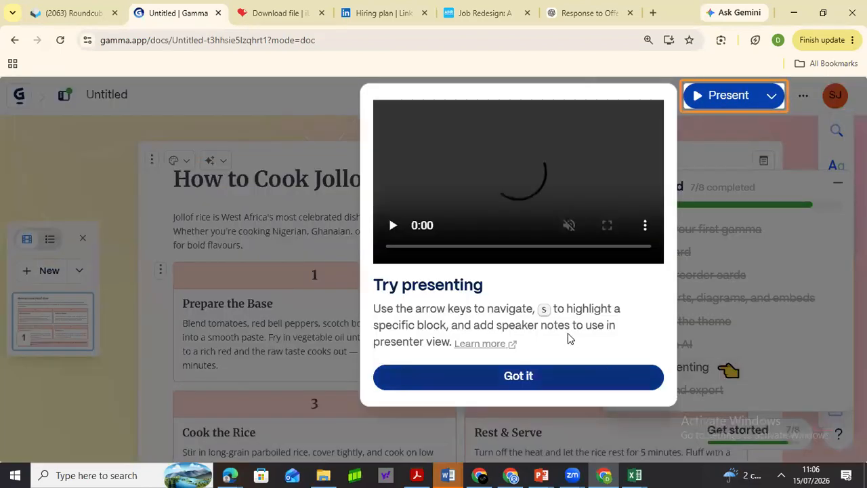
click(547, 378)
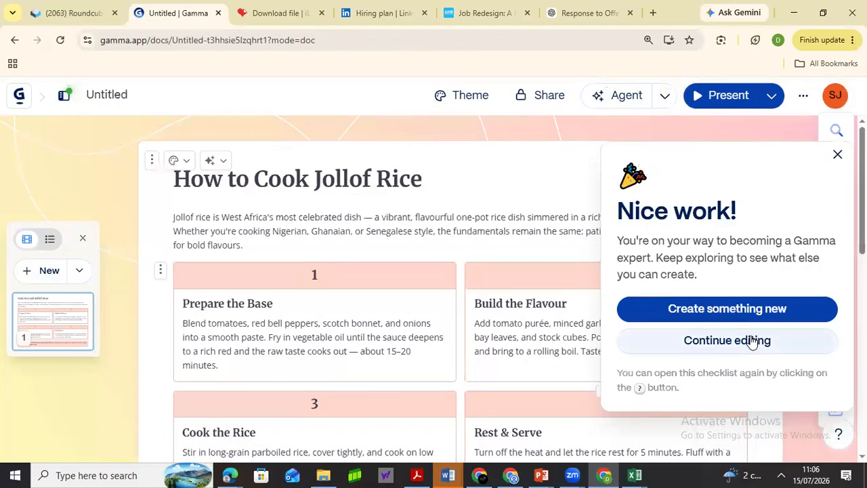
Dismiss the completed Get started checklist and look over the generated jollof rice card.
click(837, 155)
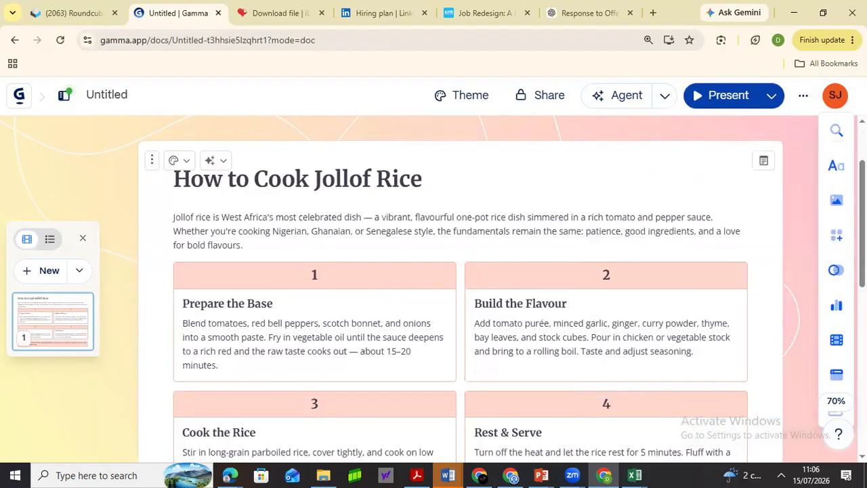
scroll(461, 285, down, 4)
scroll(460, 285, down, 1)
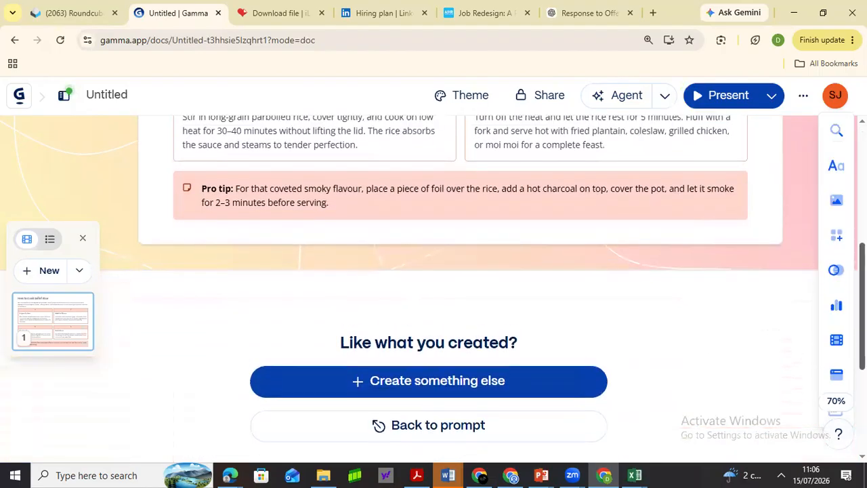
scroll(461, 284, up, 1)
scroll(460, 285, up, 4)
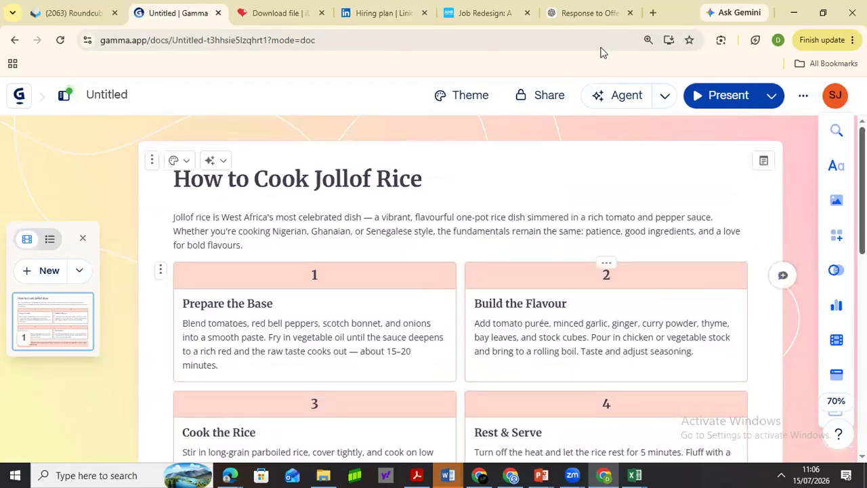
Export all cards of the presentation to PowerPoint and close the sharing dialog.
click(549, 96)
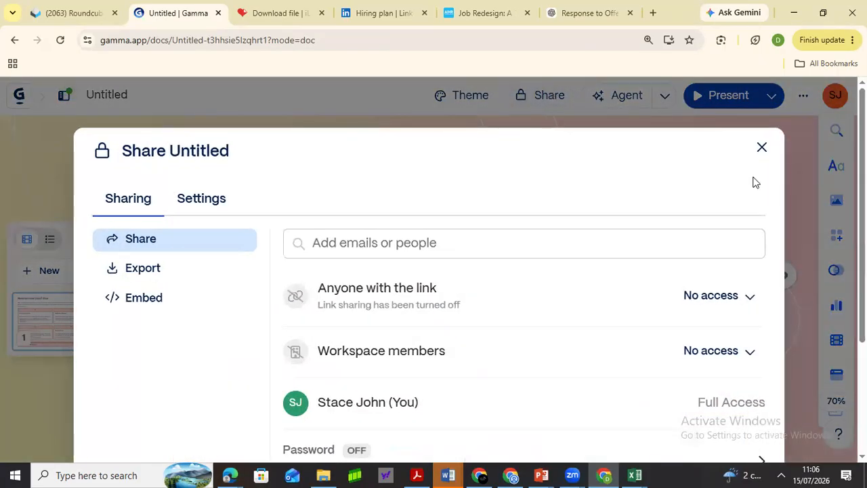
click(143, 272)
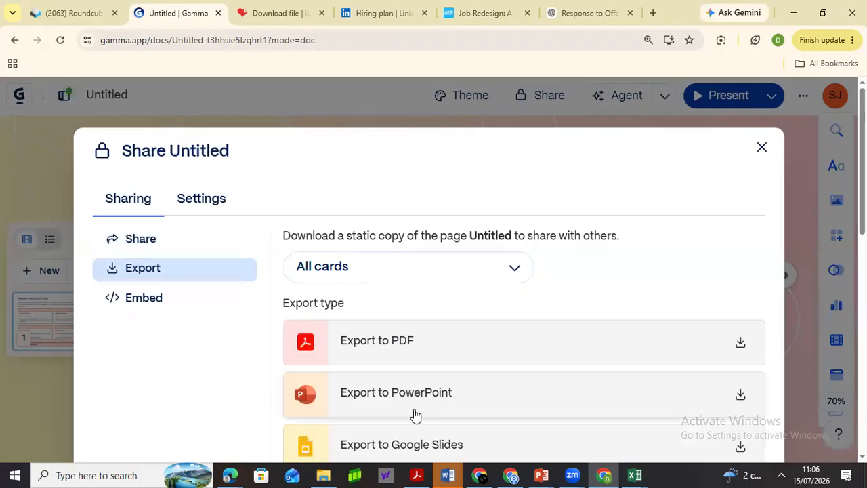
click(737, 392)
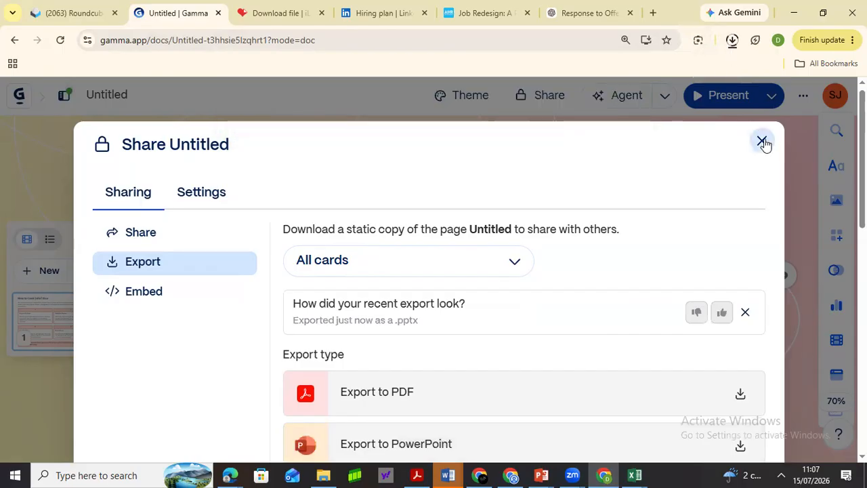
click(762, 141)
Go back to the presentation's prompt and extend it with ". i need you to add images too".
scroll(460, 291, down, 2)
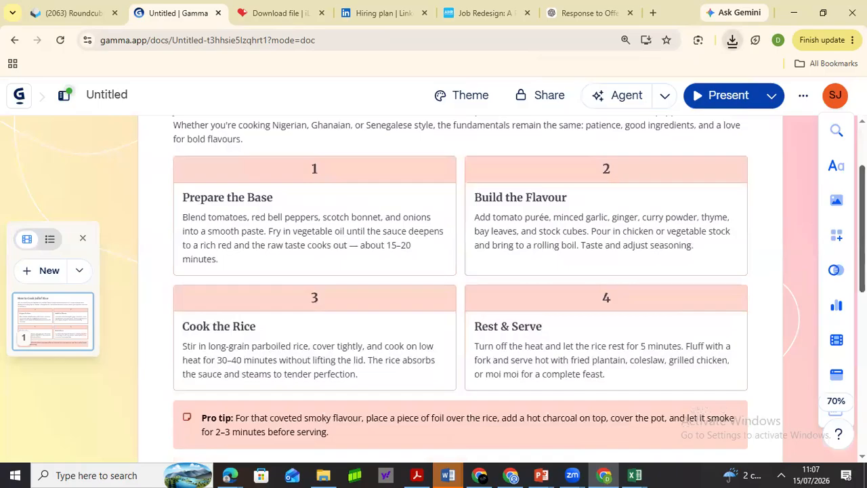
scroll(460, 291, down, 5)
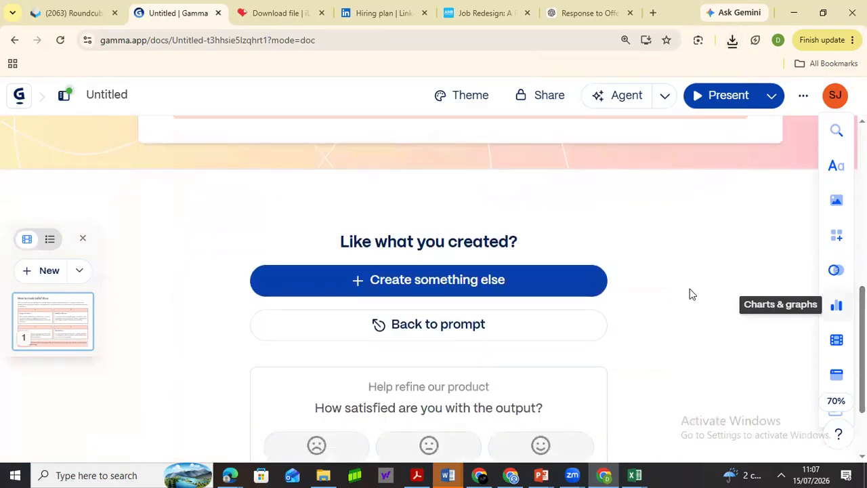
click(487, 327)
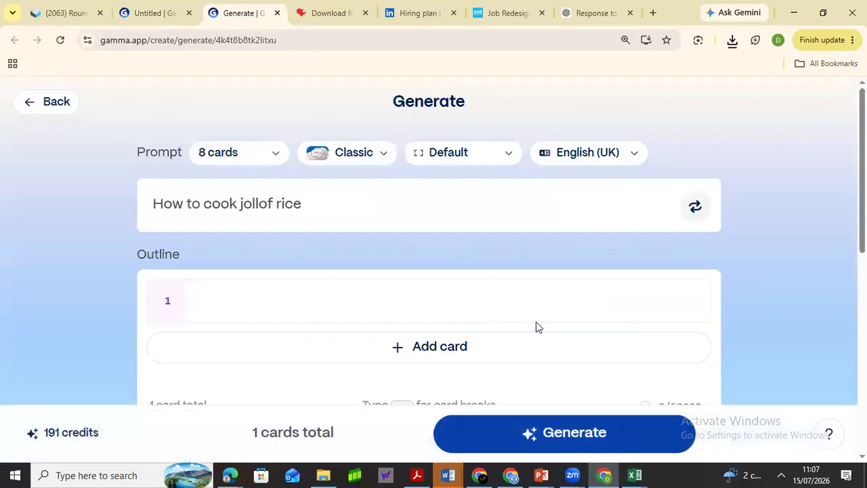
click(330, 203)
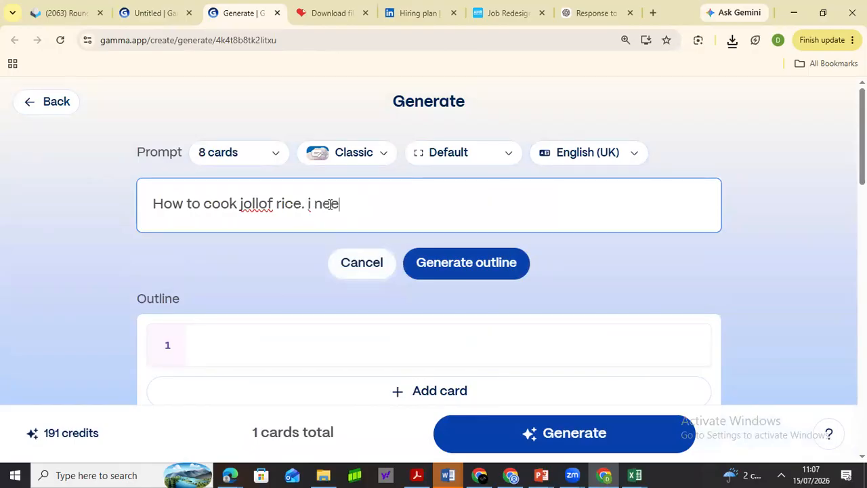
text(. i need you to add images too)
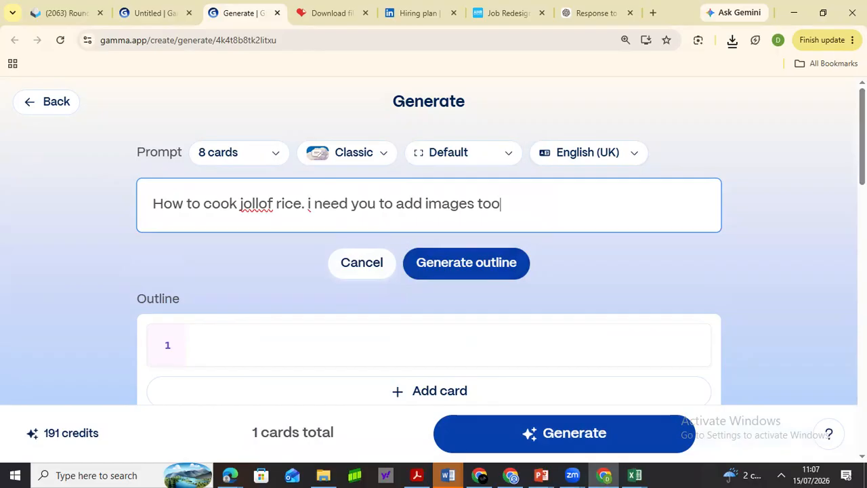
Choose the Prism theme and generate a new presentation with the current image and art style settings.
scroll(430, 240, down, 8)
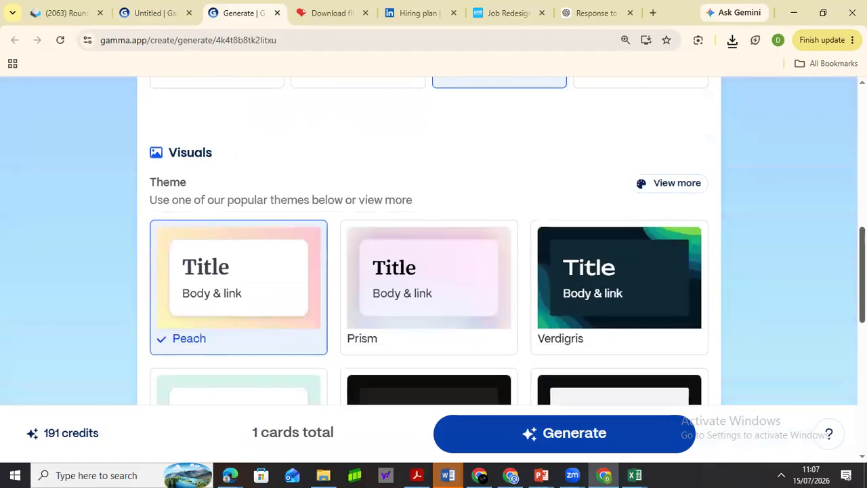
scroll(430, 240, down, 5)
scroll(429, 240, up, 4)
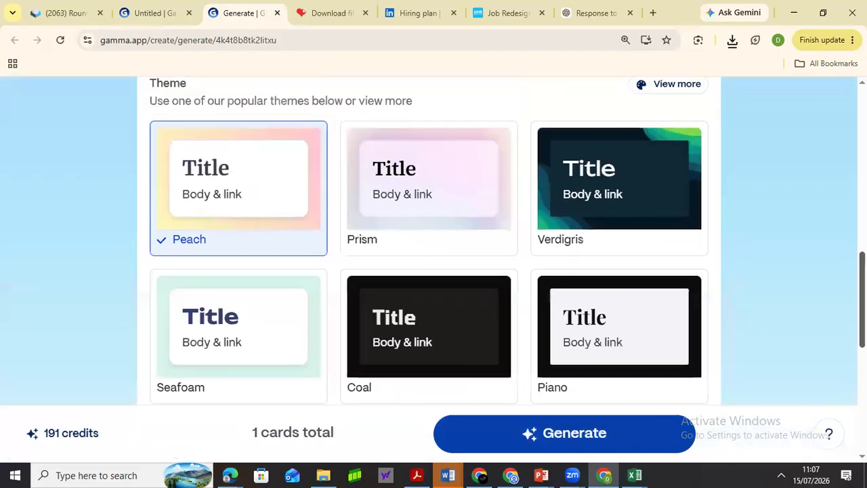
click(460, 199)
scroll(459, 199, down, 1)
scroll(822, 356, down, 3)
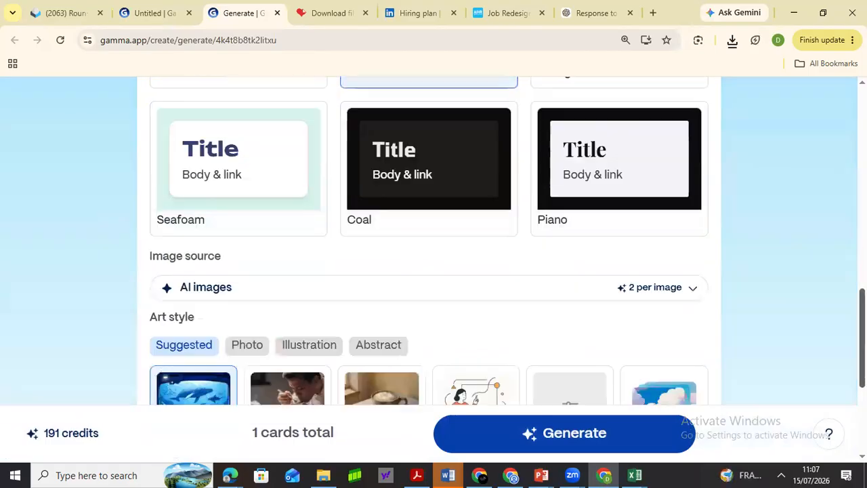
scroll(770, 424, down, 3)
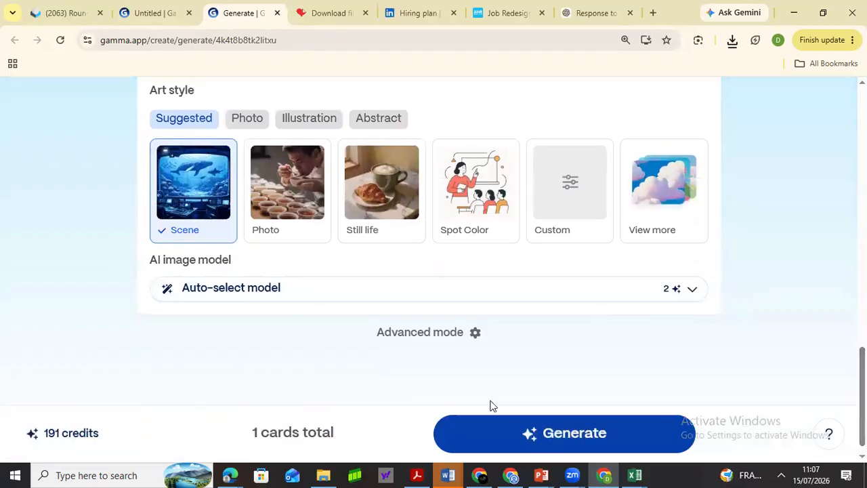
click(556, 434)
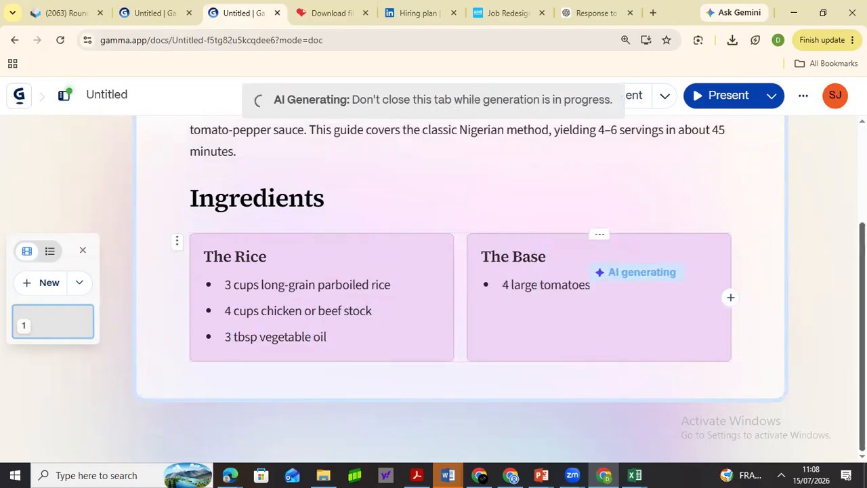
Examine the newly generated jollof rice card, from the ingredients and step-by-step method to the pro tip, for images.
scroll(461, 290, up, 2)
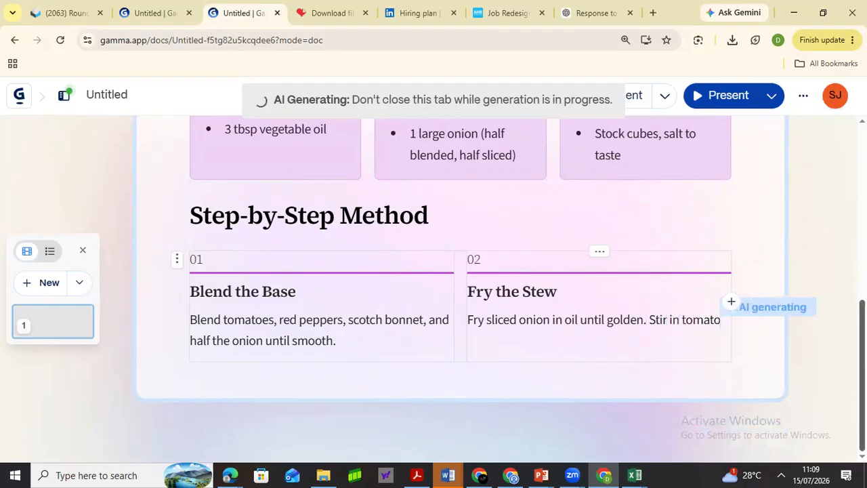
scroll(474, 290, up, 5)
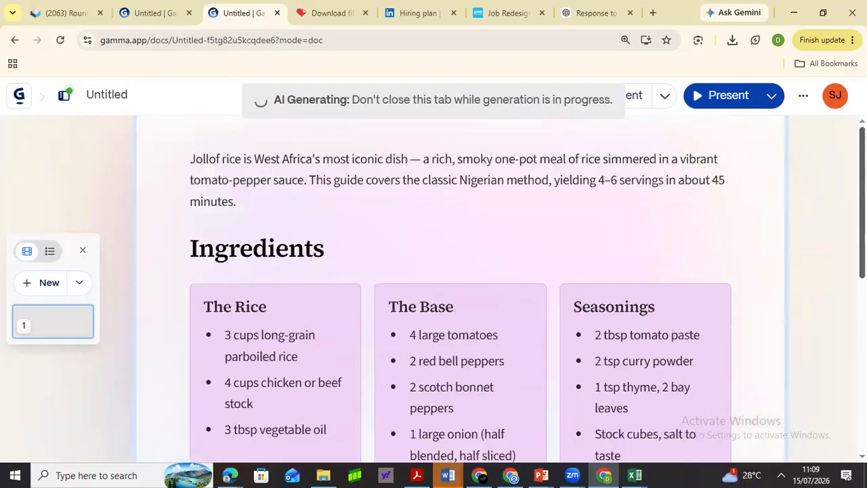
scroll(475, 290, up, 1)
scroll(475, 290, down, 2)
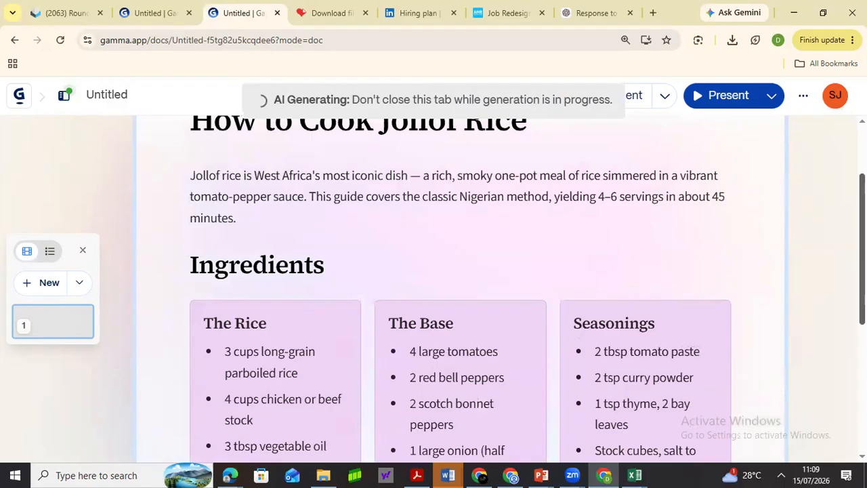
scroll(474, 290, down, 5)
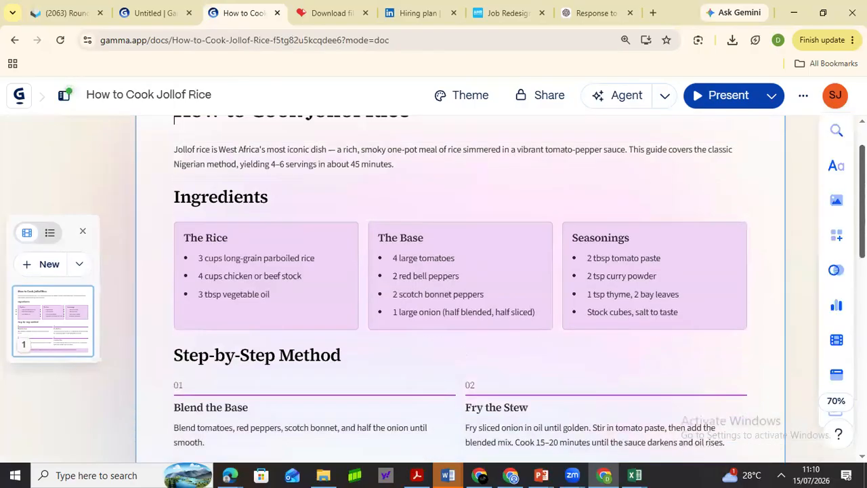
drag(863, 192, 840, 320)
scroll(461, 288, down, 3)
scroll(818, 236, up, 15)
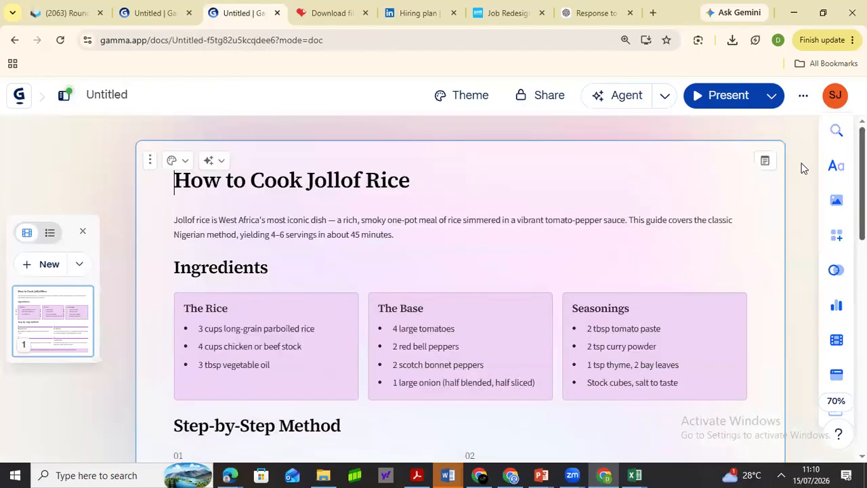
scroll(805, 180, down, 3)
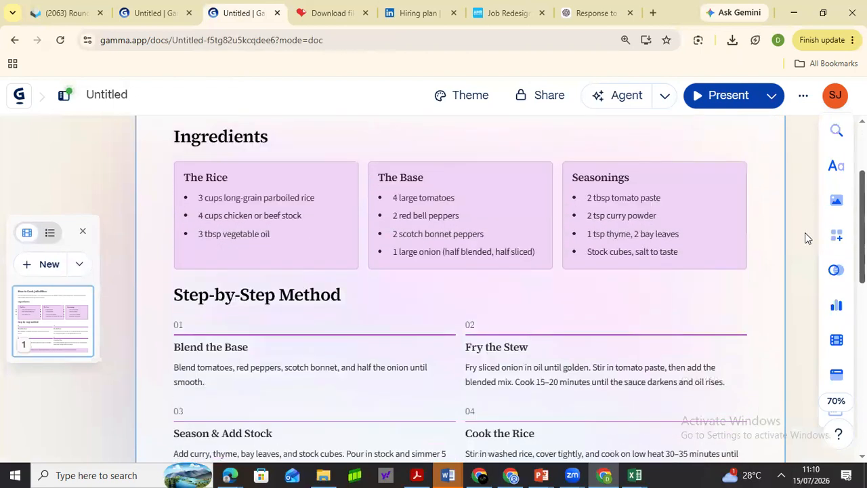
scroll(809, 298, down, 5)
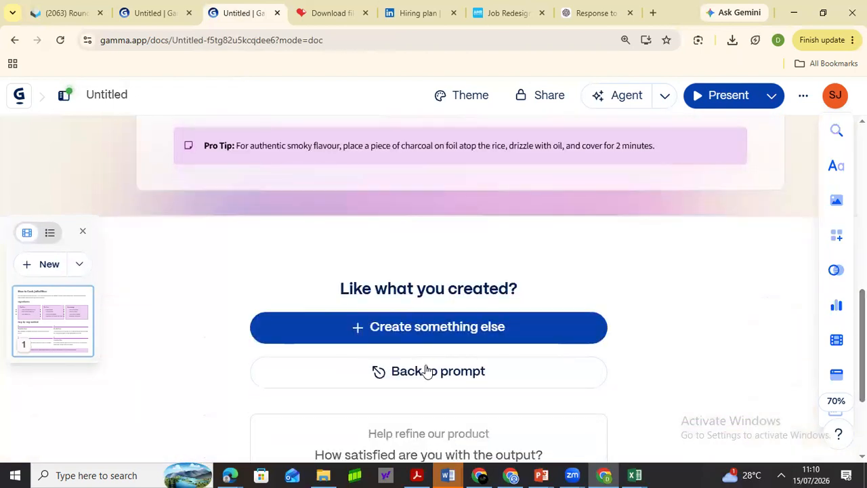
Return to the prompt of this presentation and review its outline, text amount, theme and art style settings.
click(420, 379)
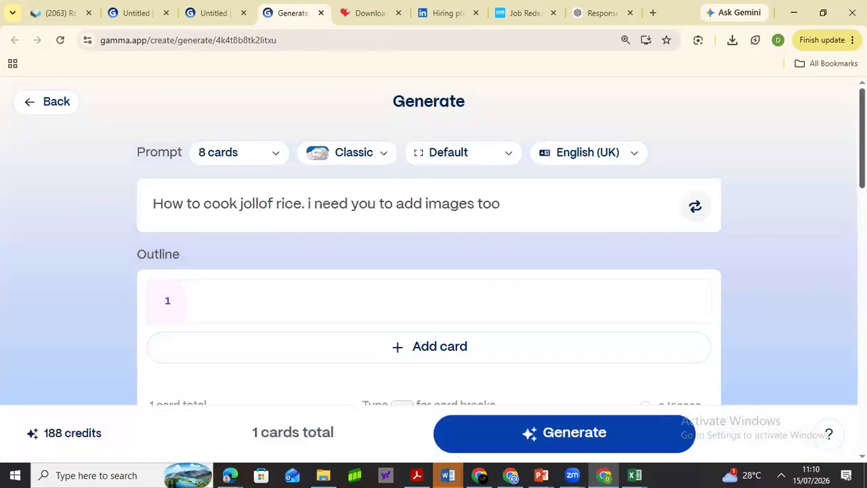
scroll(429, 271, down, 4)
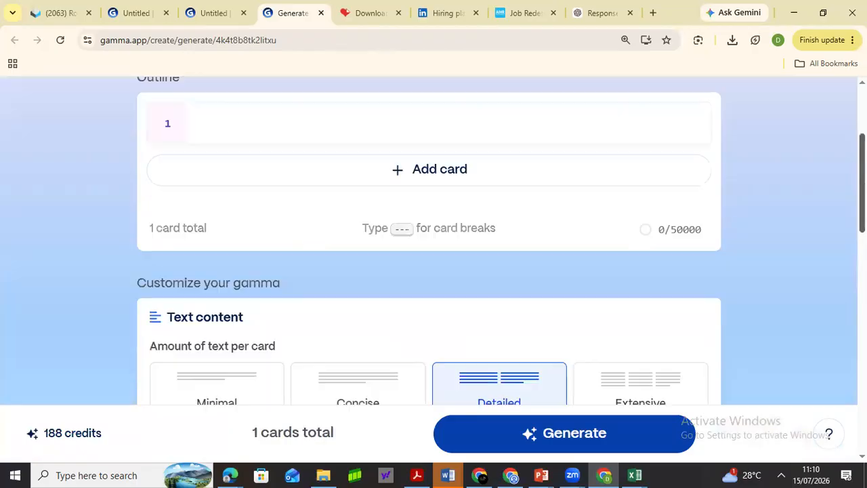
scroll(434, 271, down, 6)
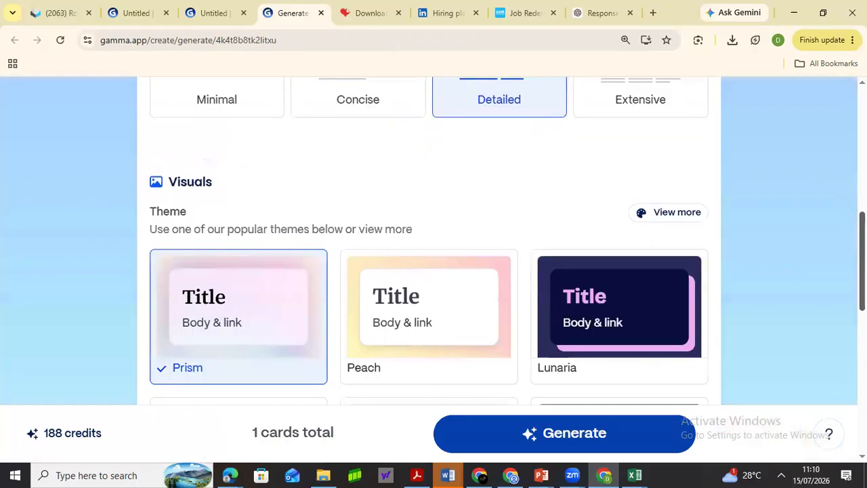
scroll(434, 241, down, 5)
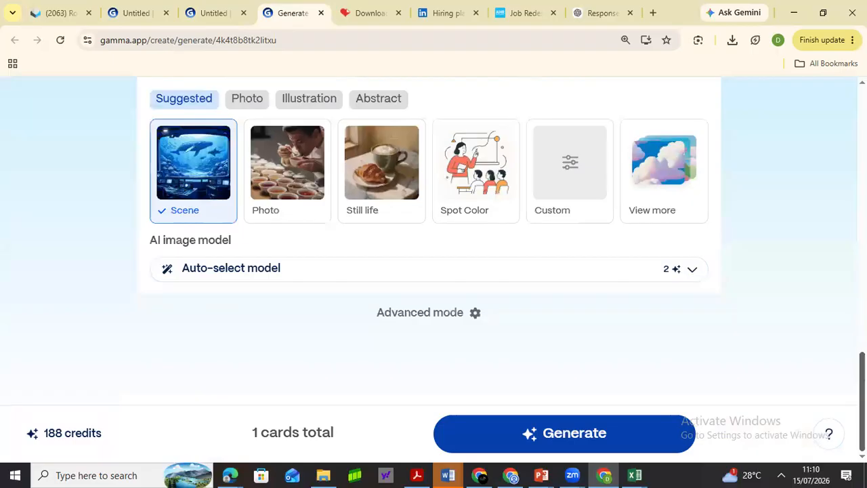
scroll(434, 271, up, 7)
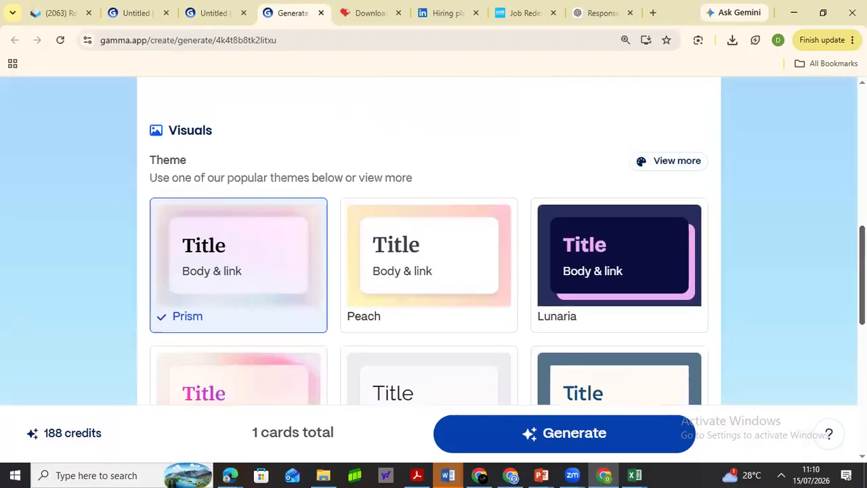
scroll(433, 271, up, 3)
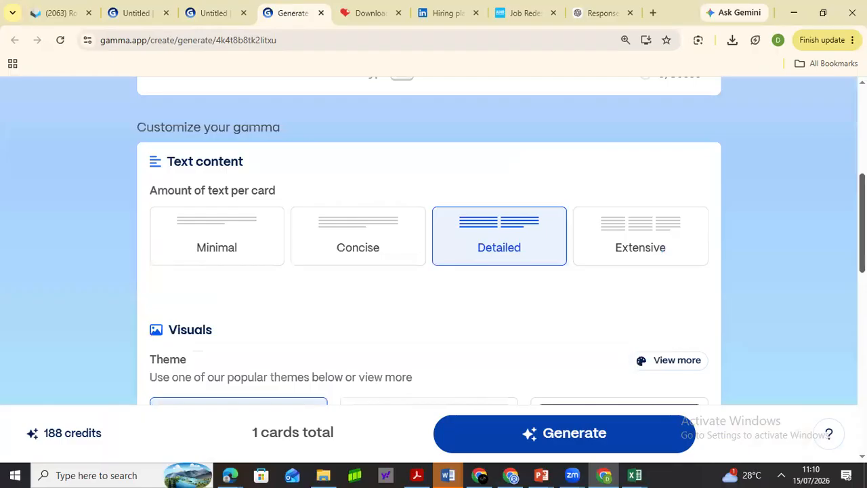
scroll(840, 196, up, 4)
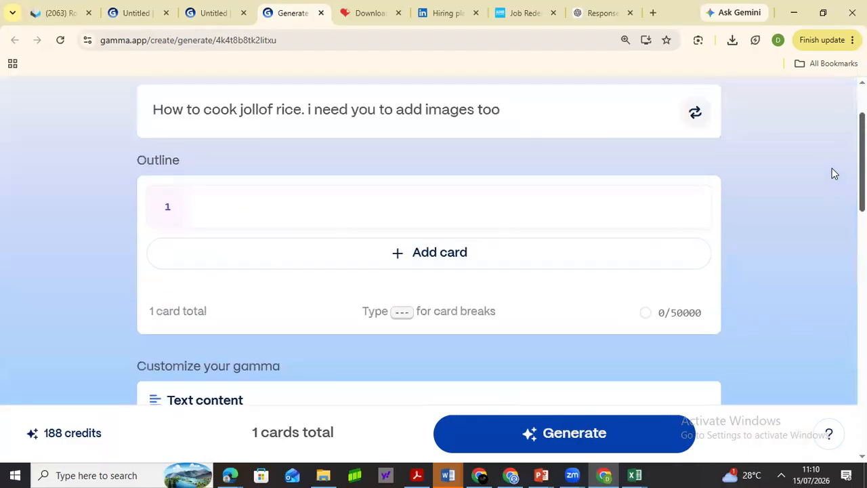
scroll(830, 163, up, 1)
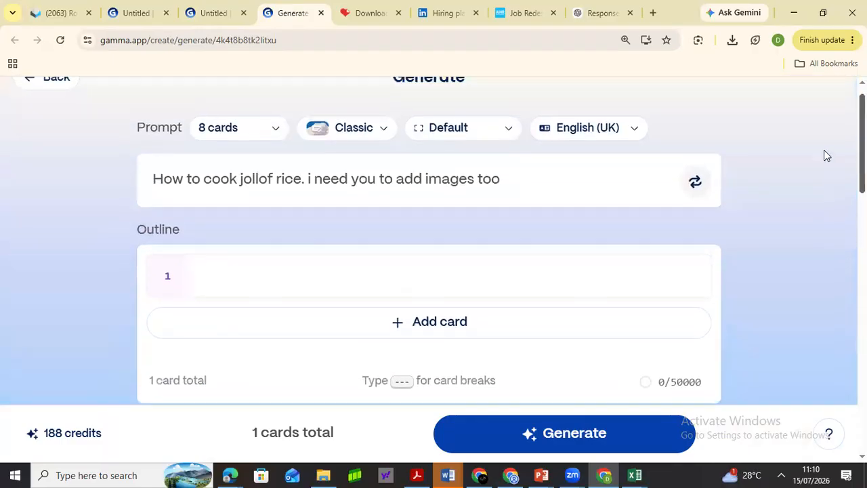
scroll(825, 156, up, 1)
Rewrite the presentation prompt as "step by step picture only on how to cook jollof rice".
click(386, 186)
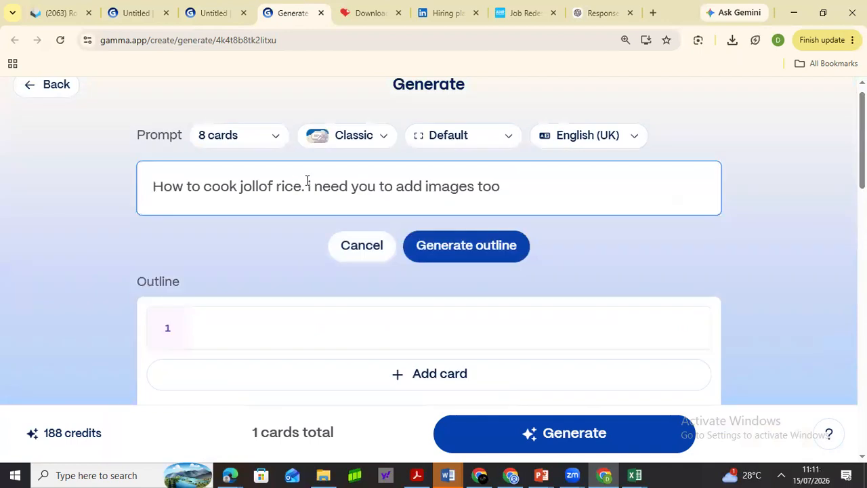
drag(311, 187, 95, 194)
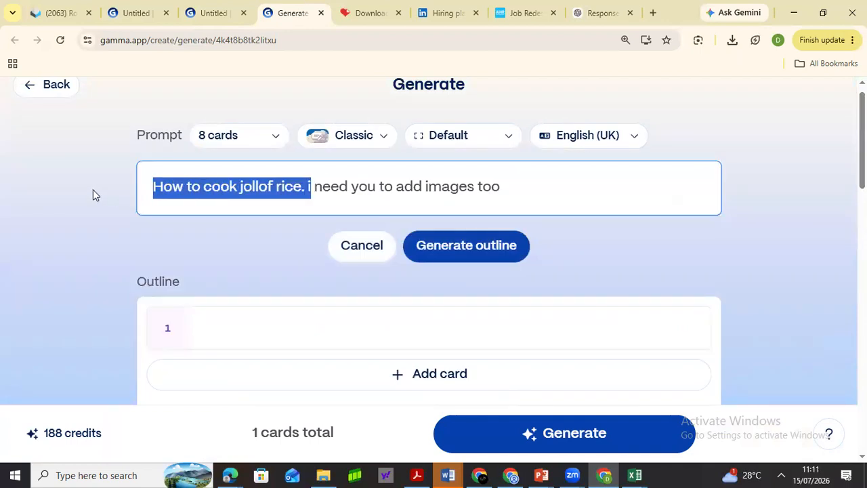
text(pictu)
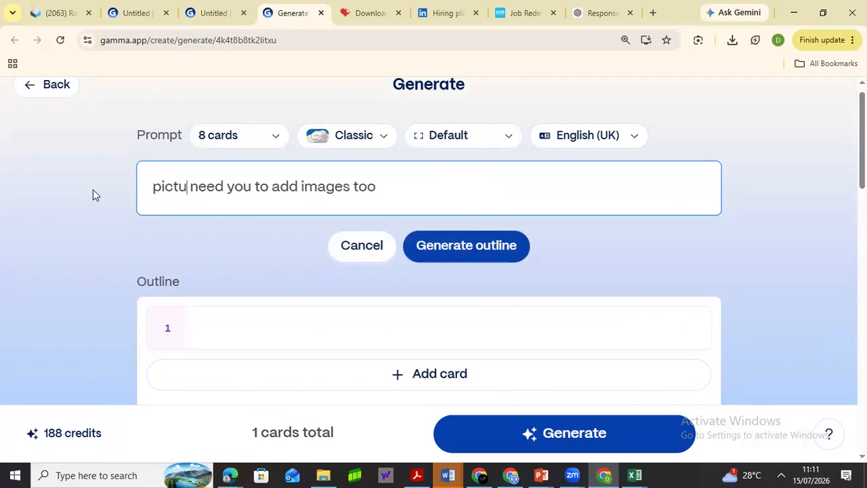
key(BackSpace)
key(BackSpace)
key(BackSpace)
key(BackSpace)
key(BackSpace)
text(step by st)
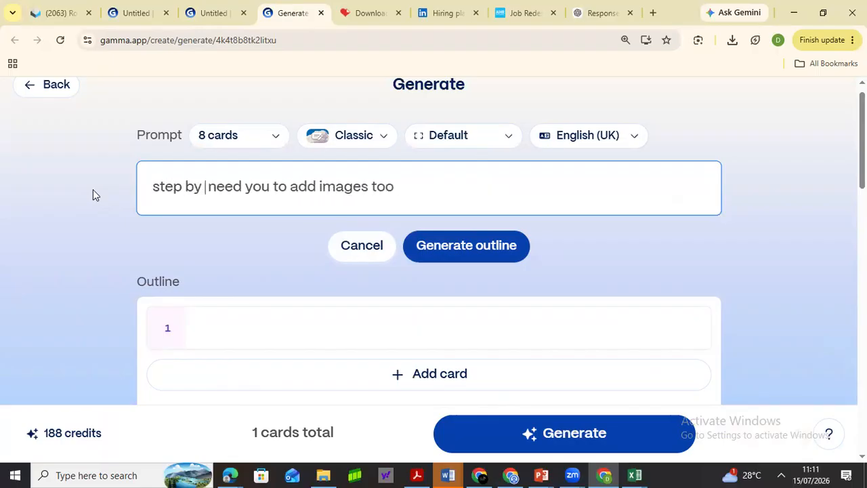
text(ep picture only on how to cook jollof rice)
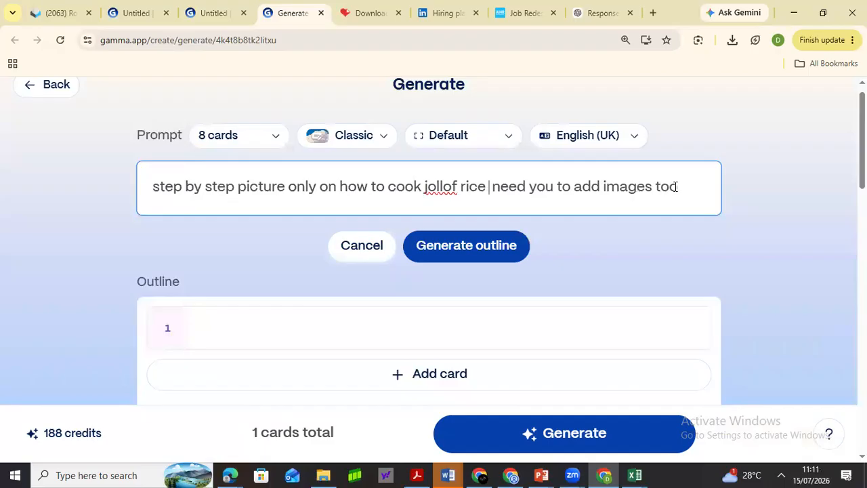
drag(674, 189, 498, 186)
key(BackSpace)
key(BackSpace)
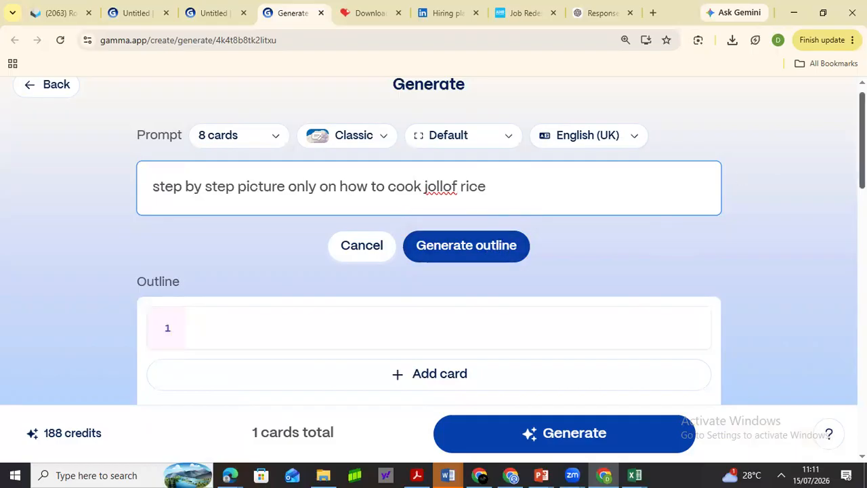
Generate a new presentation from the picture-only prompt, keeping AI images, the Scene art style and the auto-selected image model.
scroll(726, 420, down, 15)
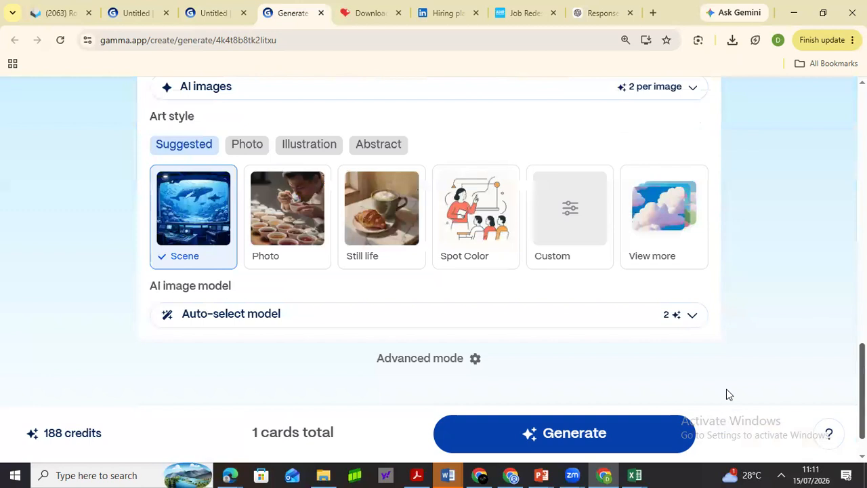
click(630, 434)
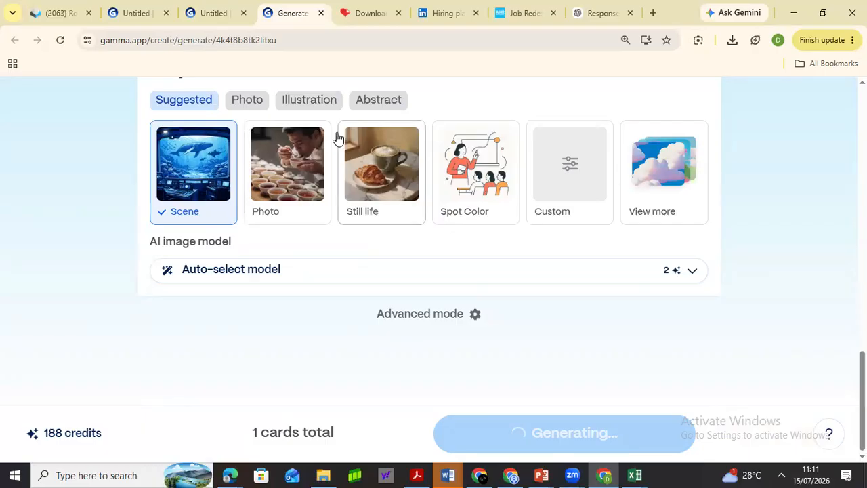
click(252, 106)
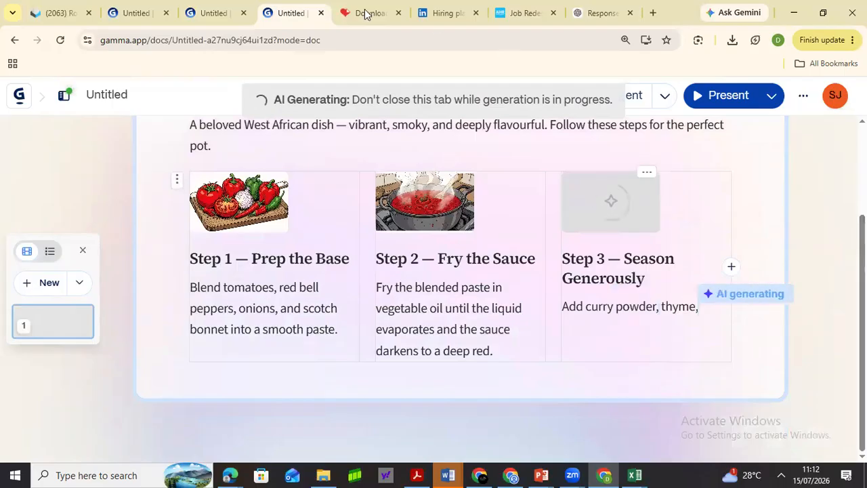
Open the downloaded jollof rice presentation Untitled (2) in PowerPoint and enable saving to take it out of Protected View.
click(732, 40)
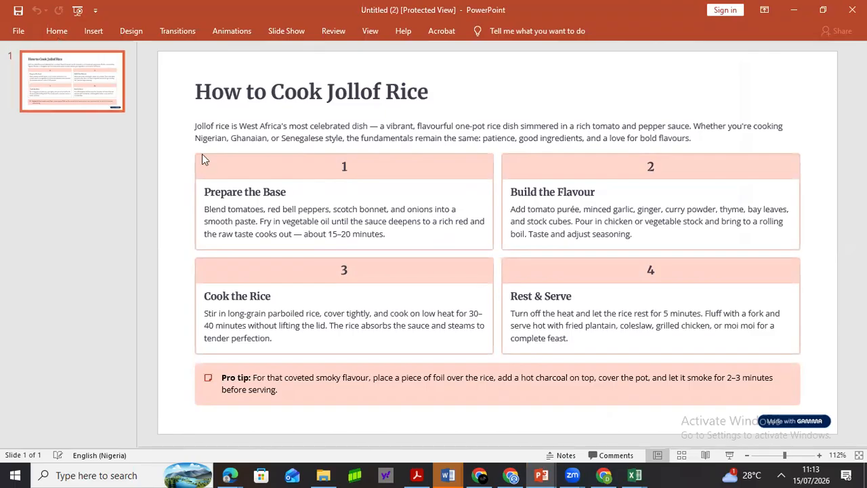
click(23, 31)
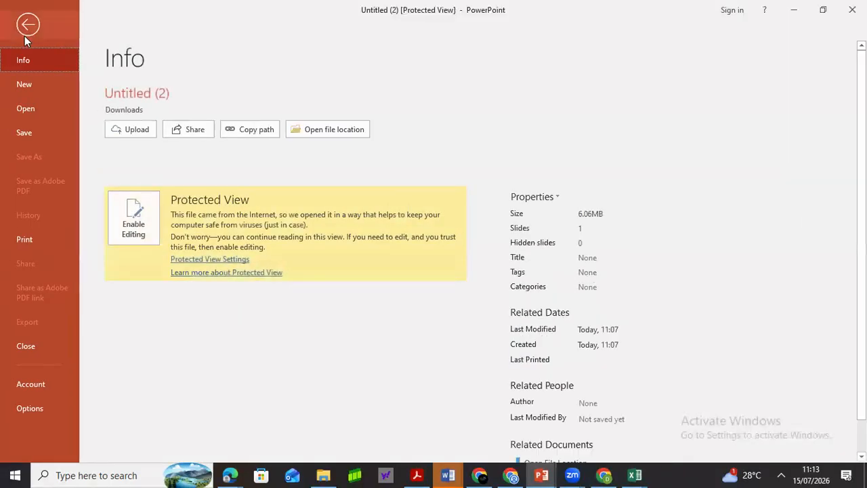
click(20, 133)
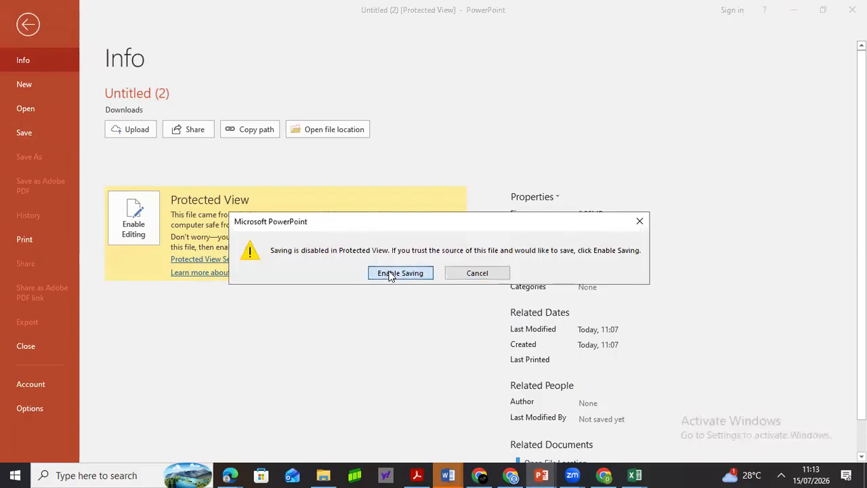
click(388, 272)
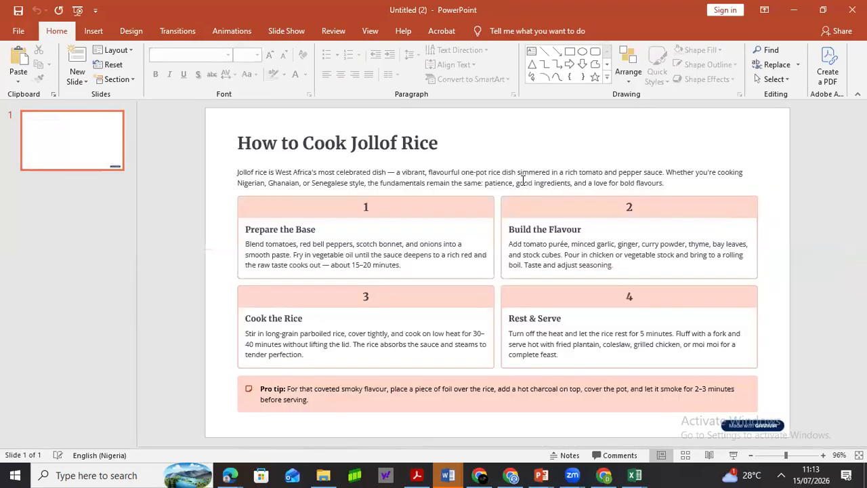
Change the frying time in the "Prepare the Base" text to 30-50 minutes.
click(347, 251)
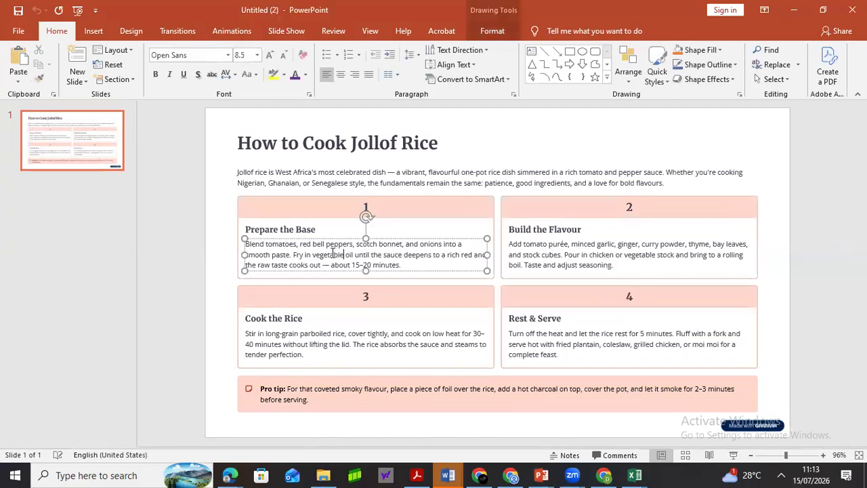
double_click(334, 254)
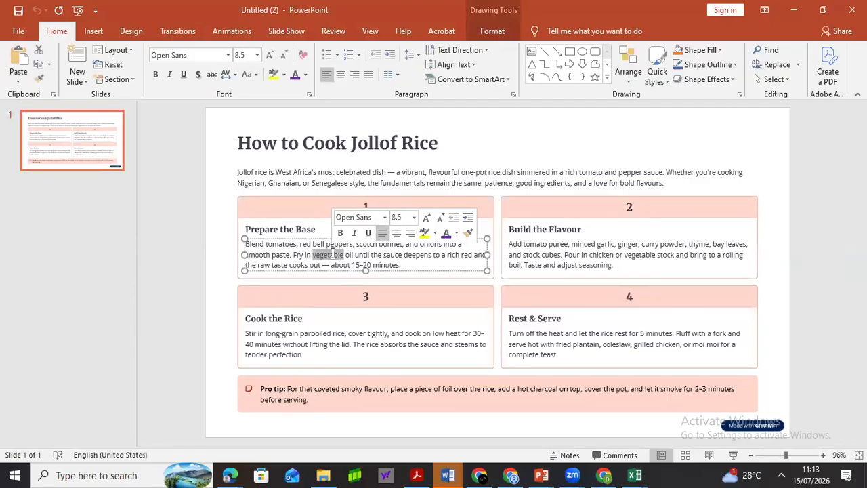
click(467, 248)
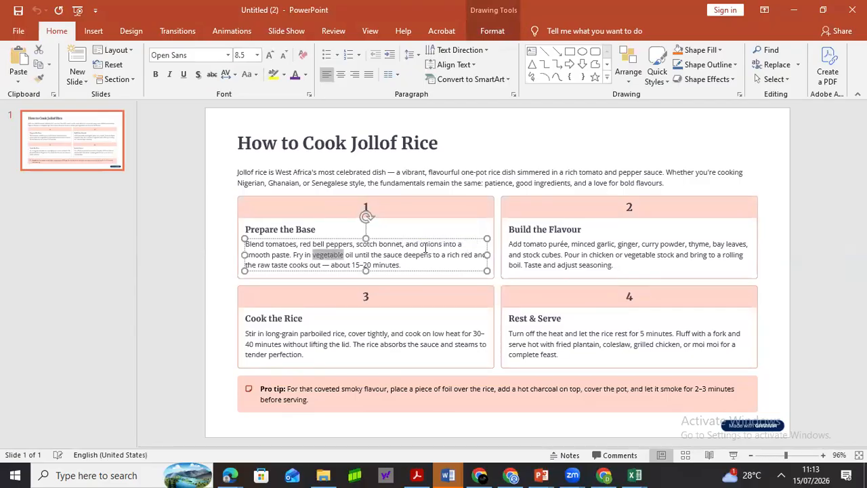
double_click(354, 264)
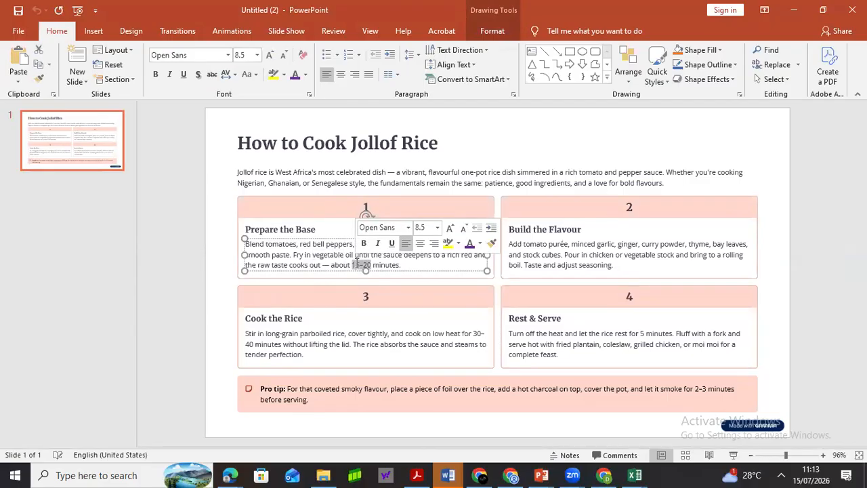
text(30-5)
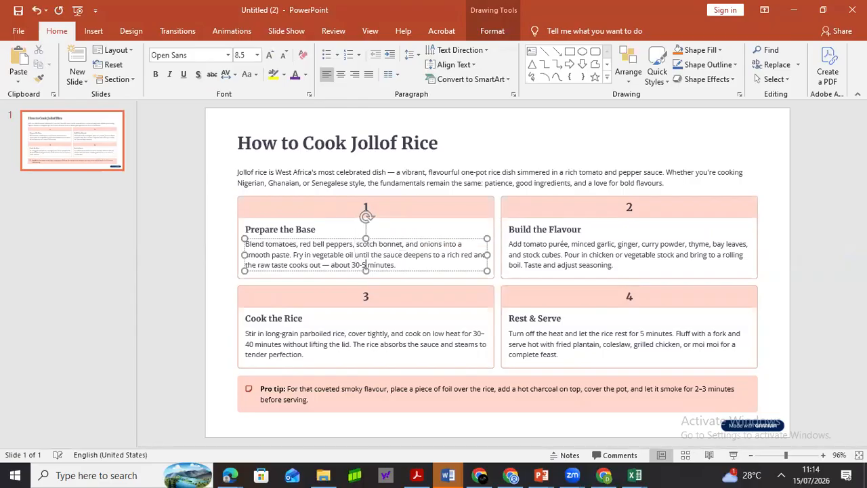
text(0)
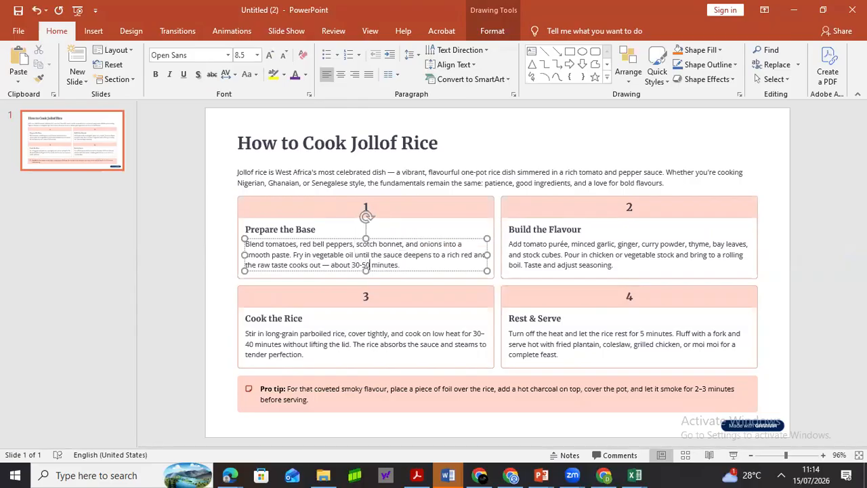